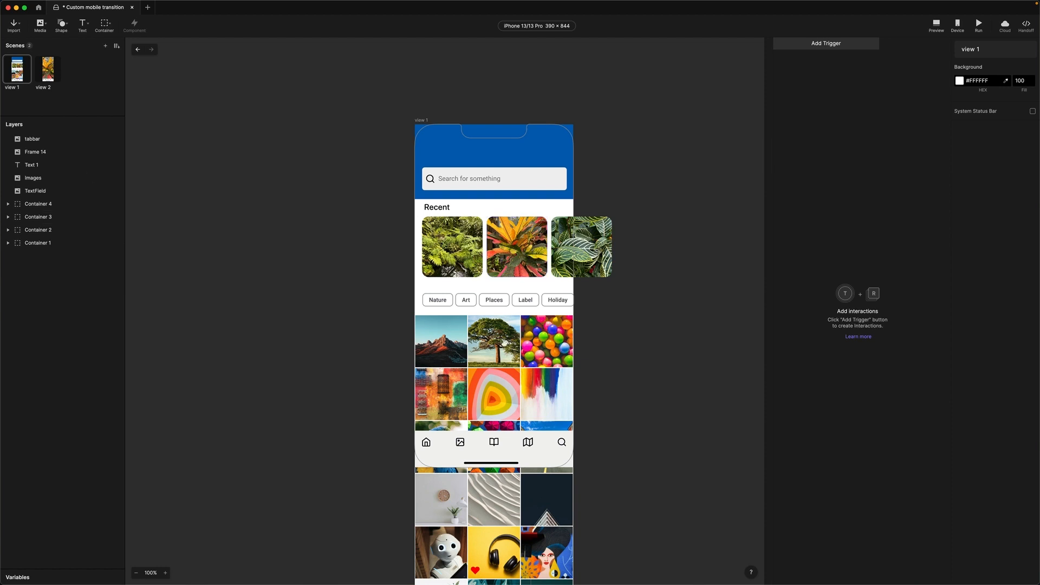
Look at the view 2 scene and return to the view 1 scene
{"action": "left_click", "coordinate": [49, 79]}
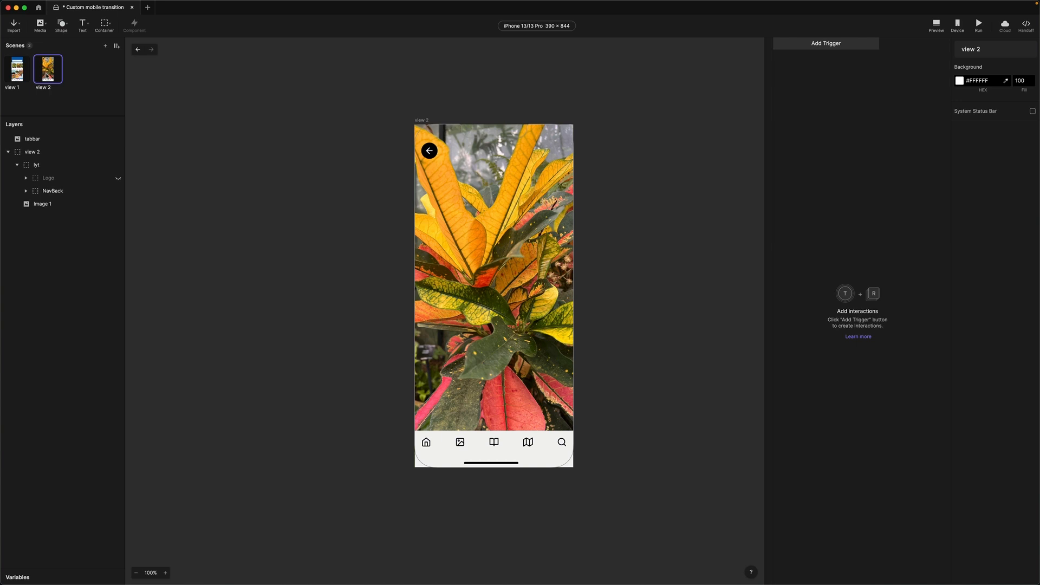
{"action": "left_click", "coordinate": [25, 76]}
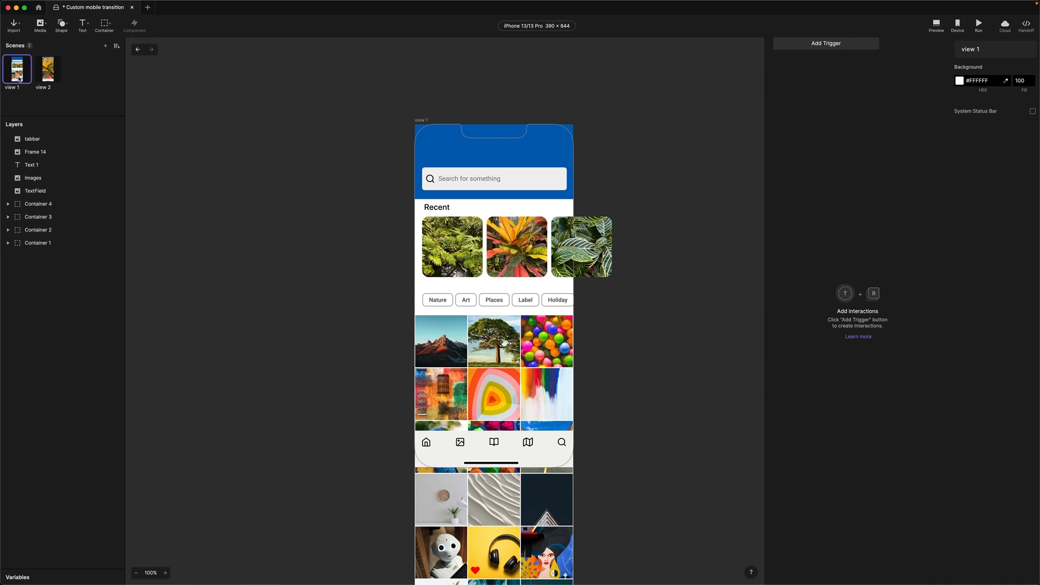
{"action": "left_click", "coordinate": [824, 44]}
{"action": "left_click", "coordinate": [515, 238]}
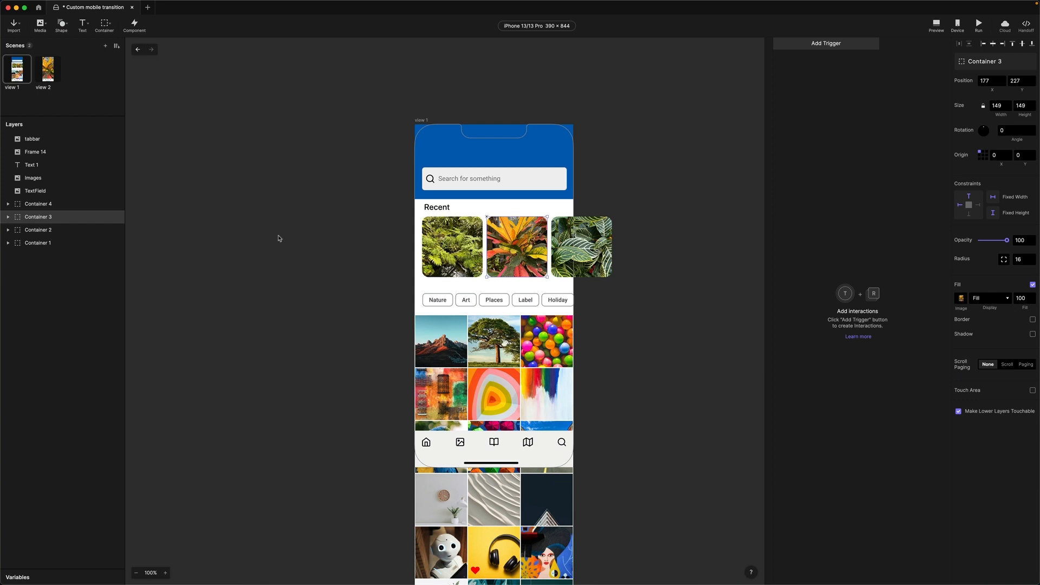
{"action": "key", "text": "Escape"}
{"action": "left_click", "coordinate": [822, 46]}
{"action": "left_click", "coordinate": [799, 66]}
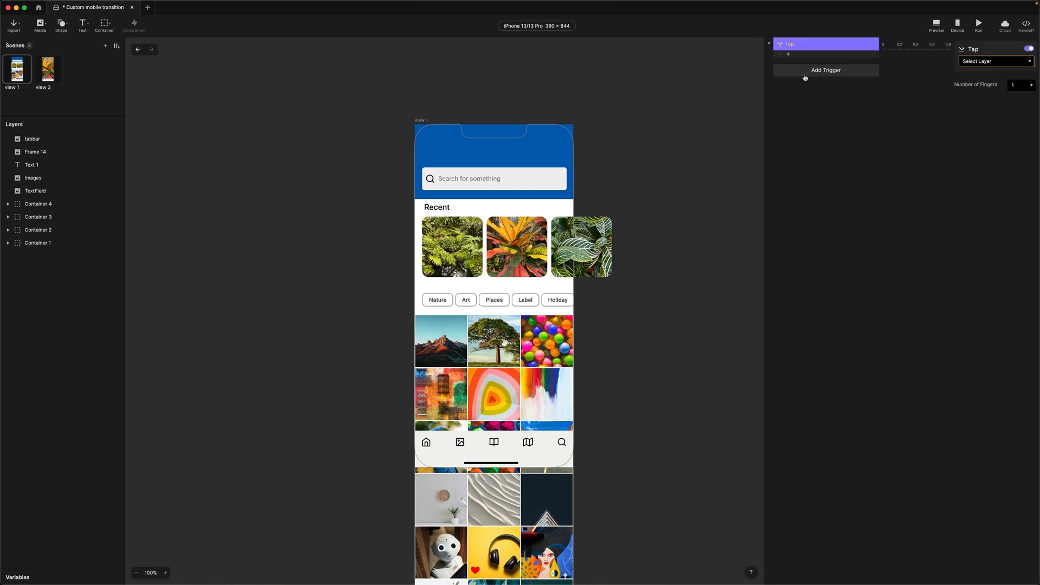
{"action": "left_click", "coordinate": [970, 61]}
{"action": "left_click", "coordinate": [874, 92]}
{"action": "key", "text": "Delete"}
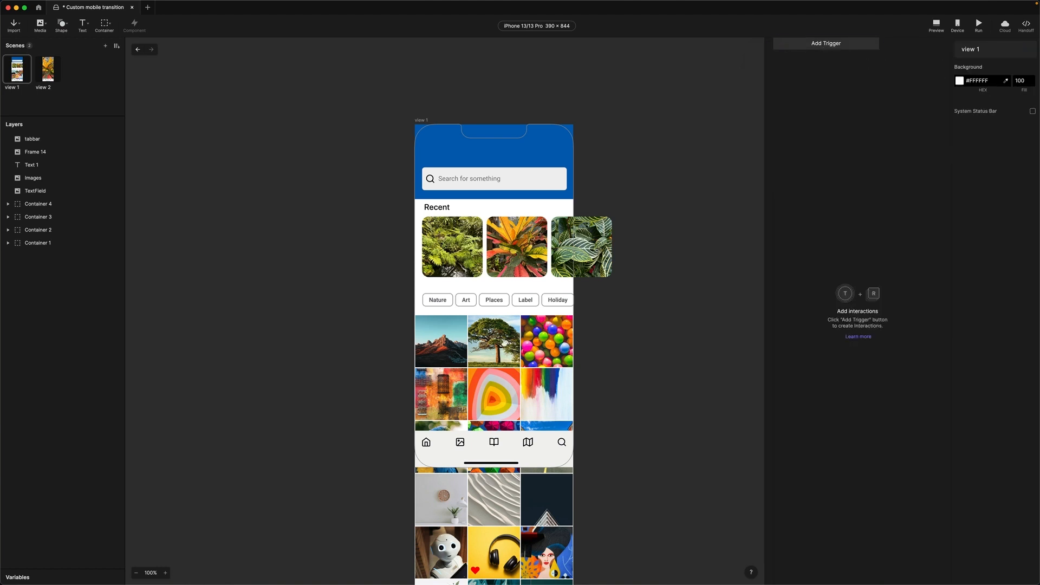
Nudge Container 3, the middle Recent image in view 1, to X position 177 and give it a Tap trigger
{"action": "left_click", "coordinate": [529, 253]}
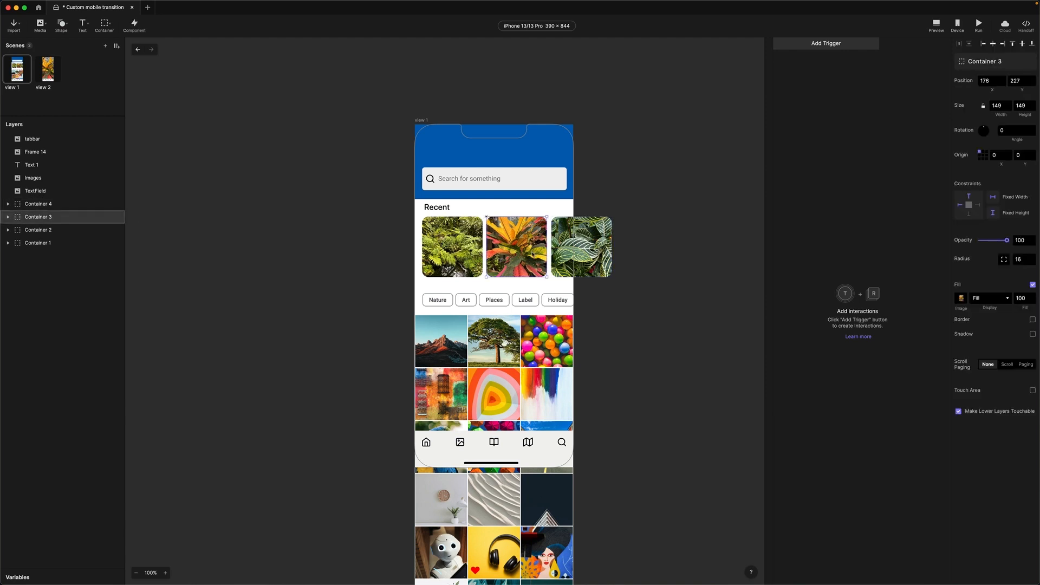
{"action": "key", "text": "Right"}
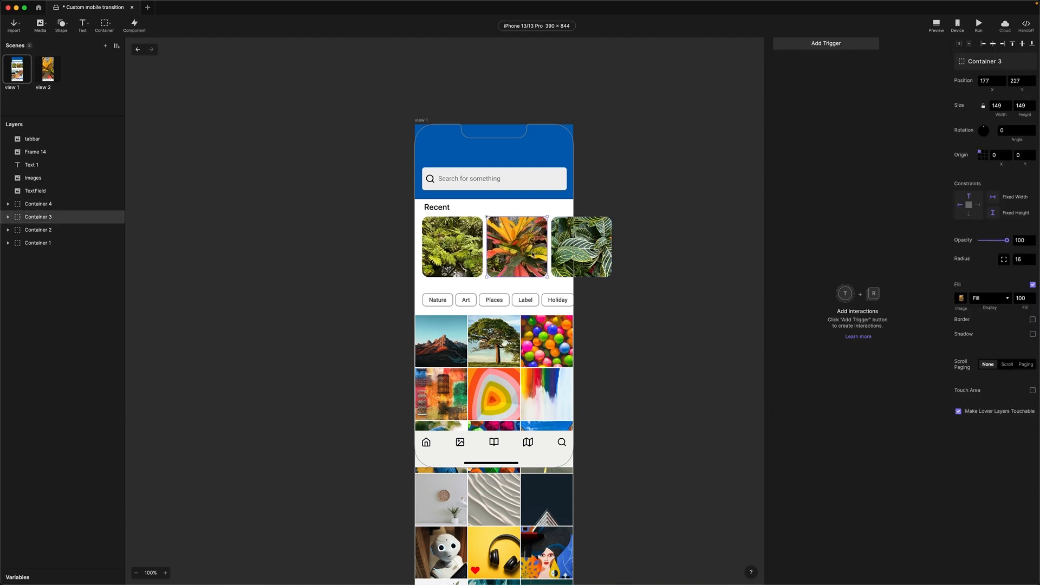
{"action": "left_click", "coordinate": [824, 48]}
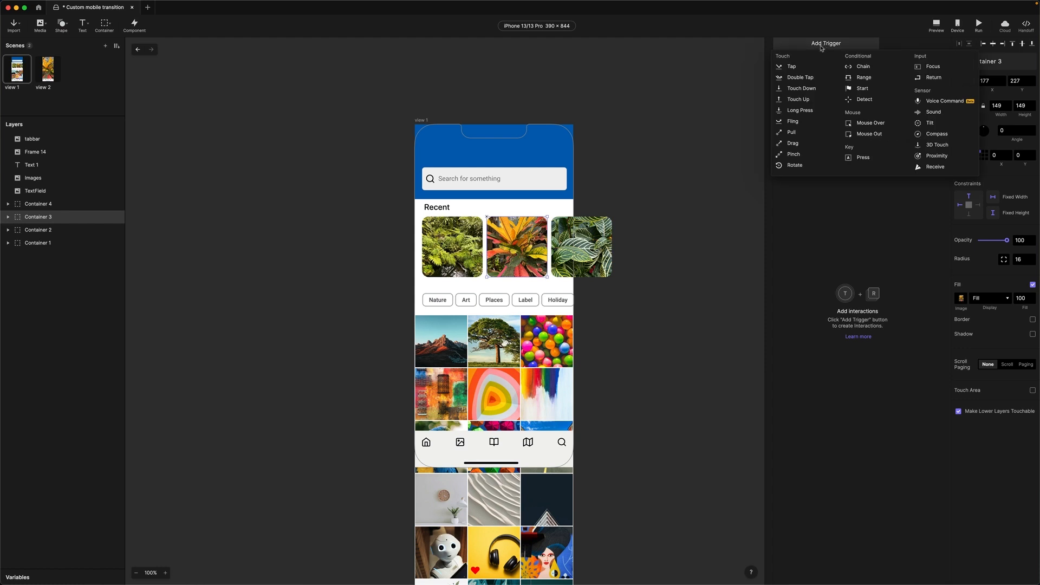
{"action": "left_click", "coordinate": [799, 67]}
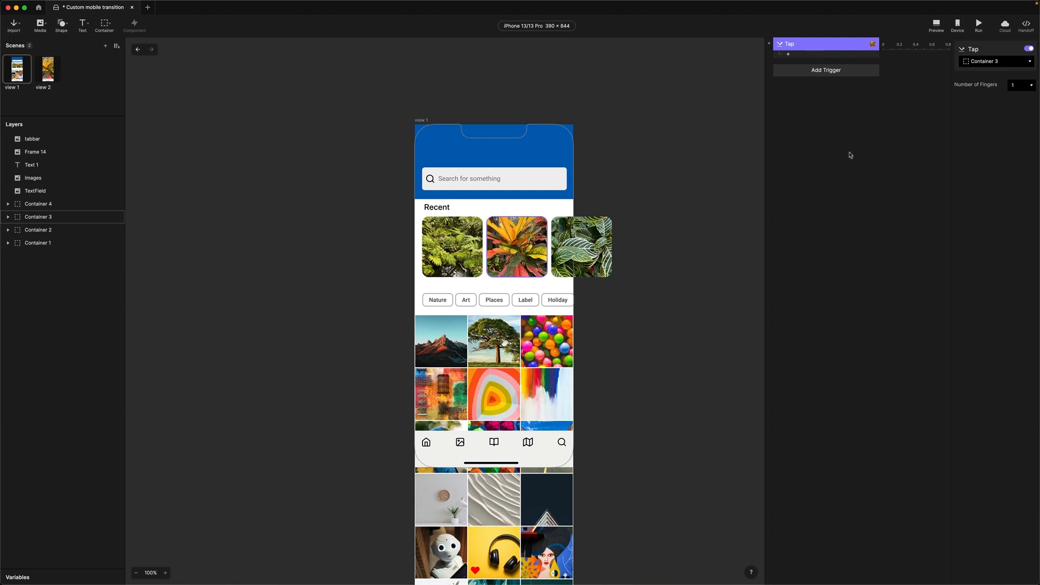
Add a Jump response to Container 3's Tap trigger that goes to the view 2 scene
{"action": "left_click", "coordinate": [789, 54]}
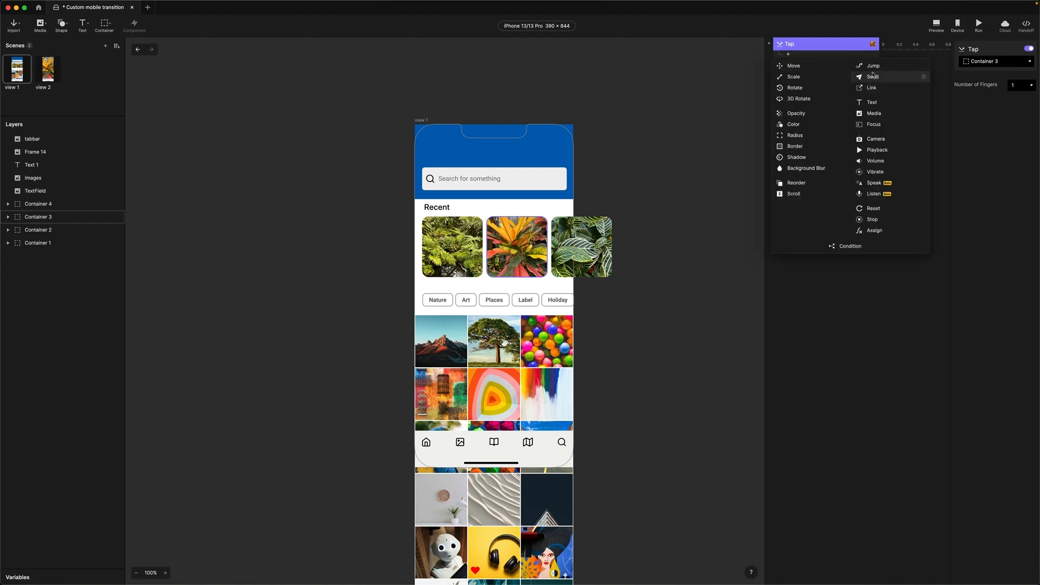
{"action": "left_click", "coordinate": [872, 66]}
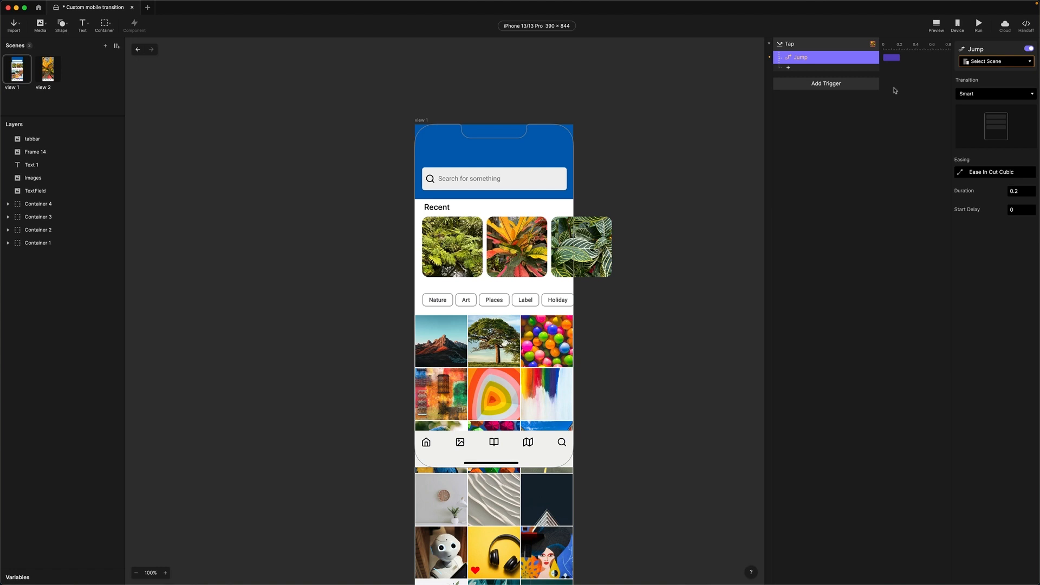
{"action": "left_click", "coordinate": [1000, 65]}
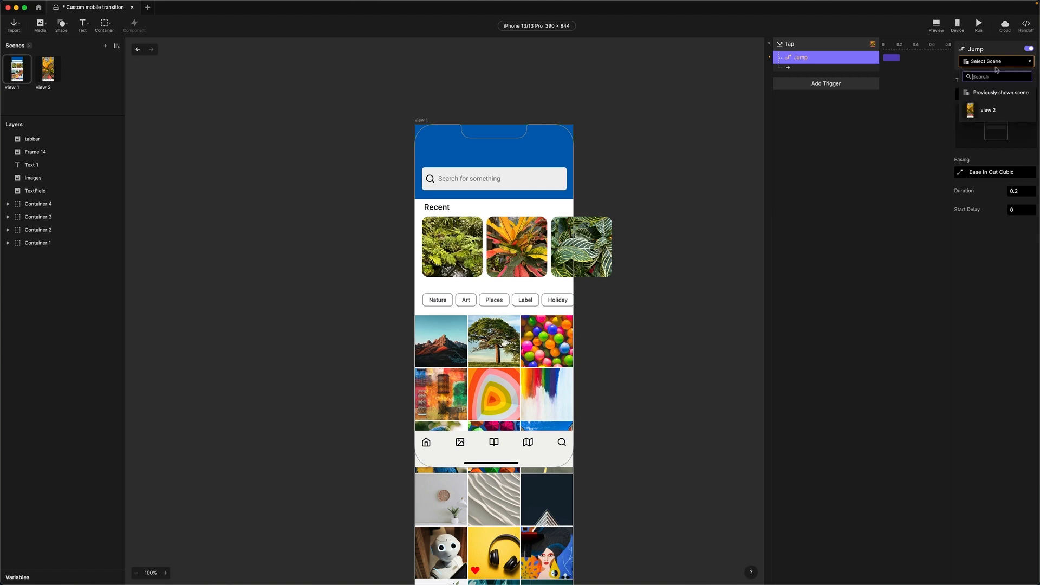
{"action": "left_click", "coordinate": [986, 111]}
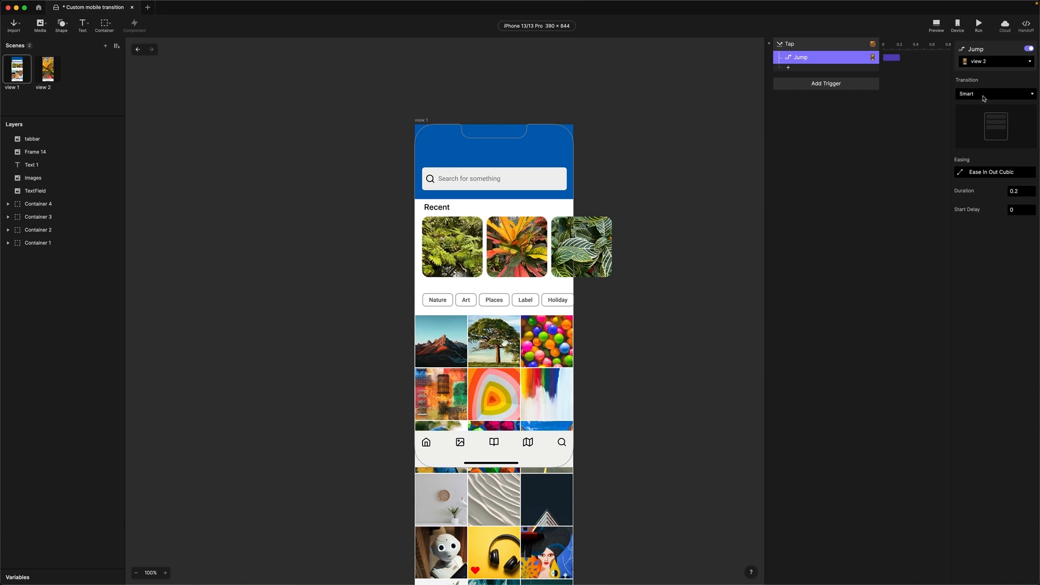
Set the Jump's transition to Slide In with the direction Right to Left
{"action": "left_click", "coordinate": [975, 95]}
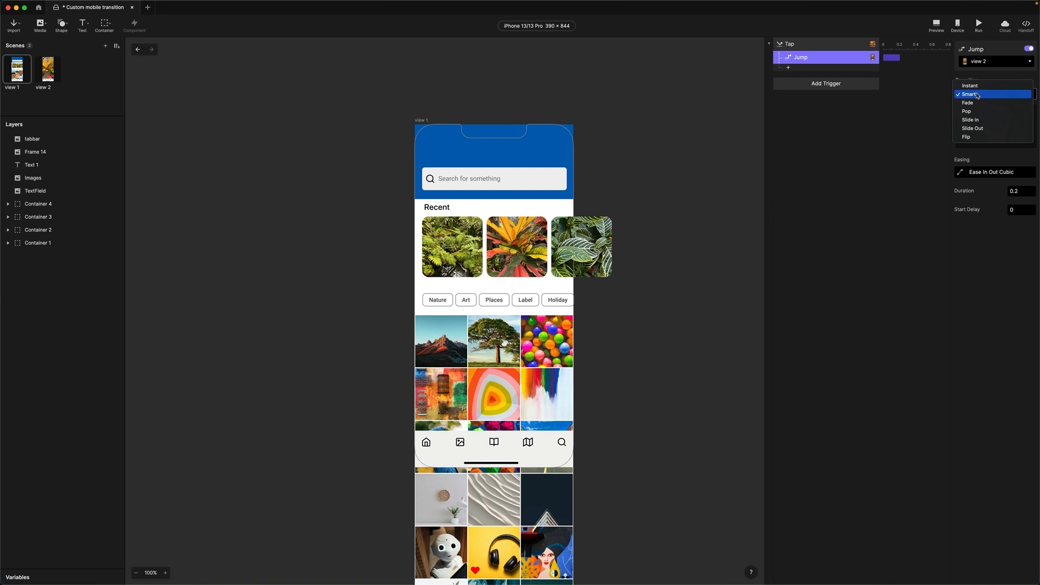
{"action": "left_click", "coordinate": [983, 122]}
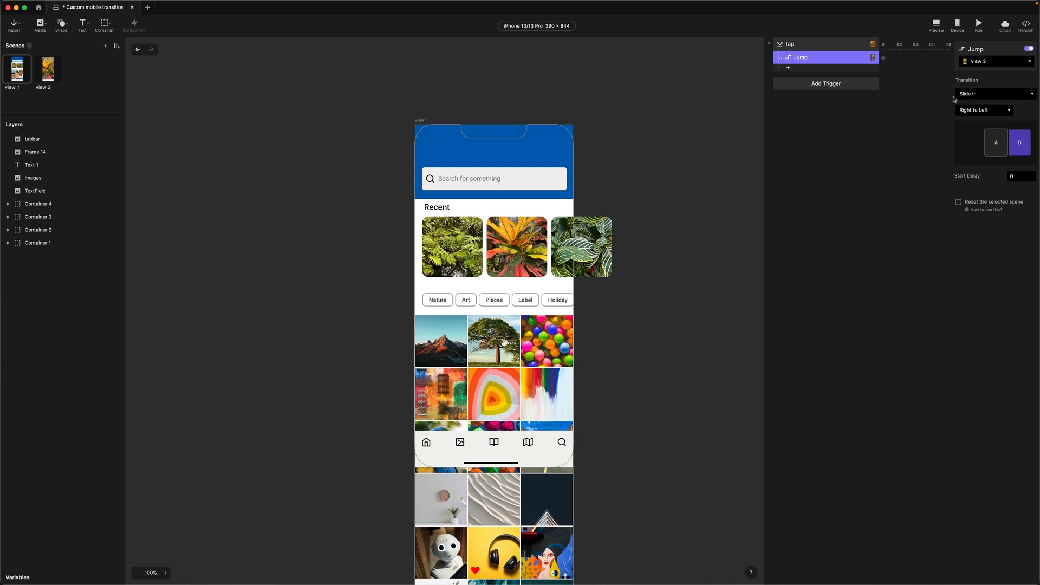
{"action": "left_click", "coordinate": [975, 114]}
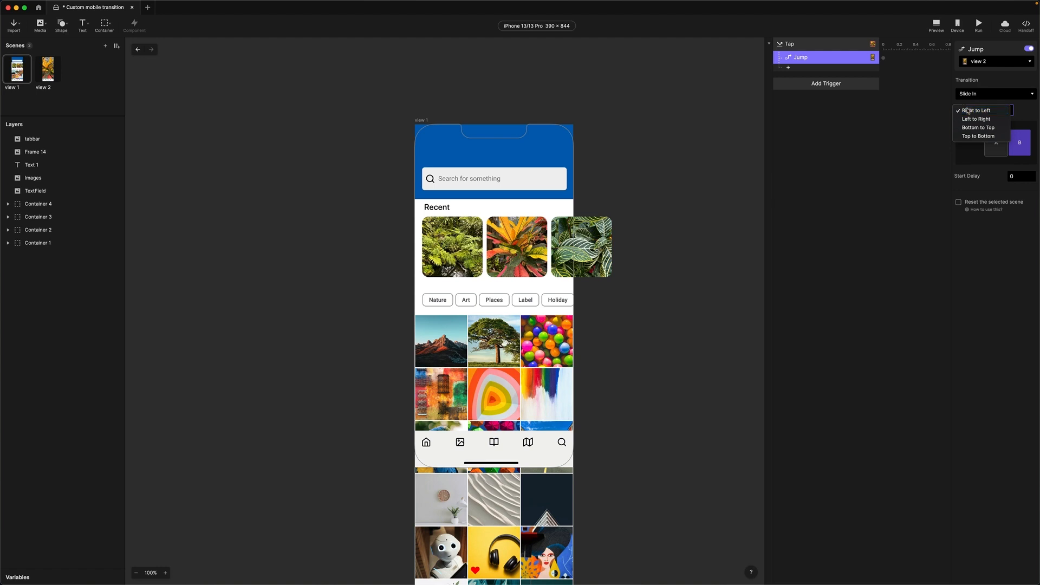
{"action": "left_click", "coordinate": [968, 111]}
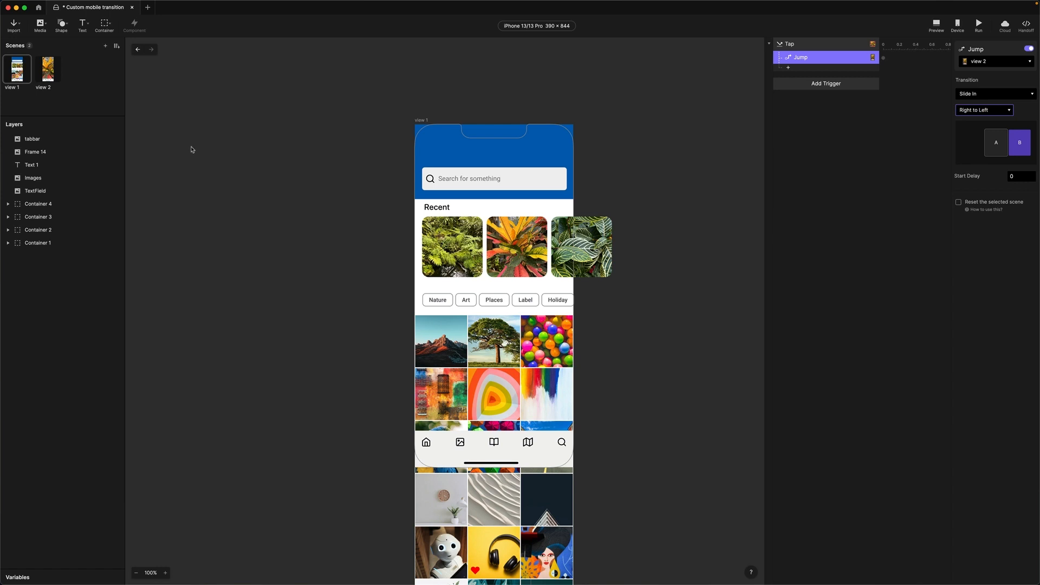
Preview the prototype and test the jump to view 2 from the middle Recent image
{"action": "left_click", "coordinate": [952, 51]}
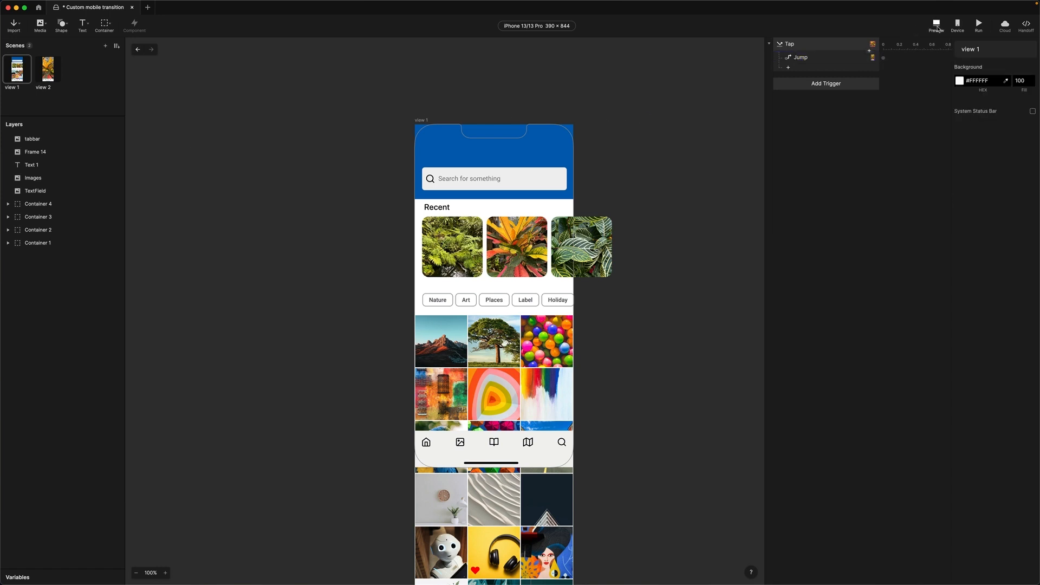
{"action": "left_click", "coordinate": [937, 26]}
{"action": "left_click_drag", "start_coordinate": [908, 25], "coordinate": [213, 124]}
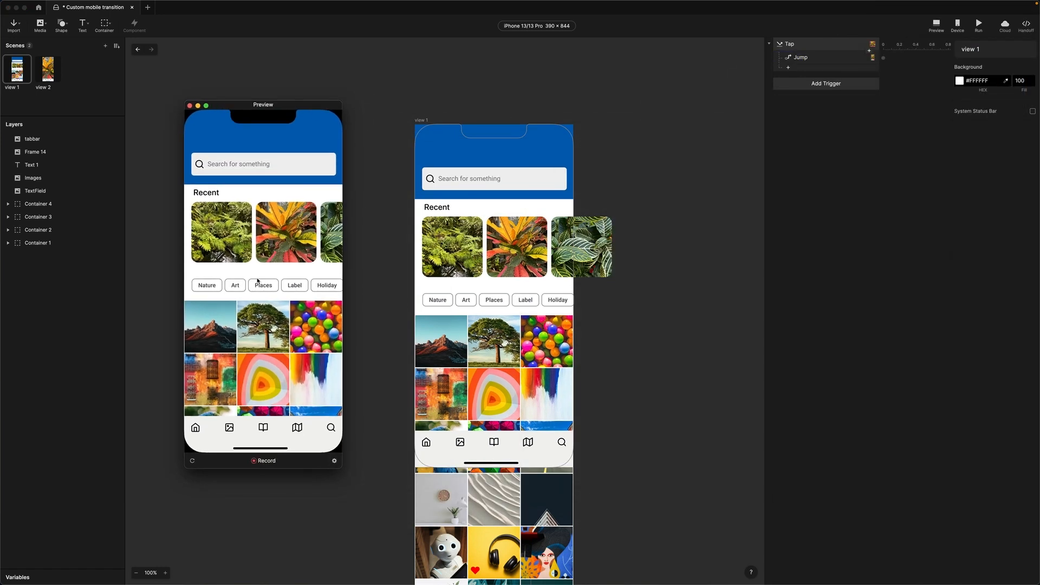
{"action": "left_click", "coordinate": [280, 234]}
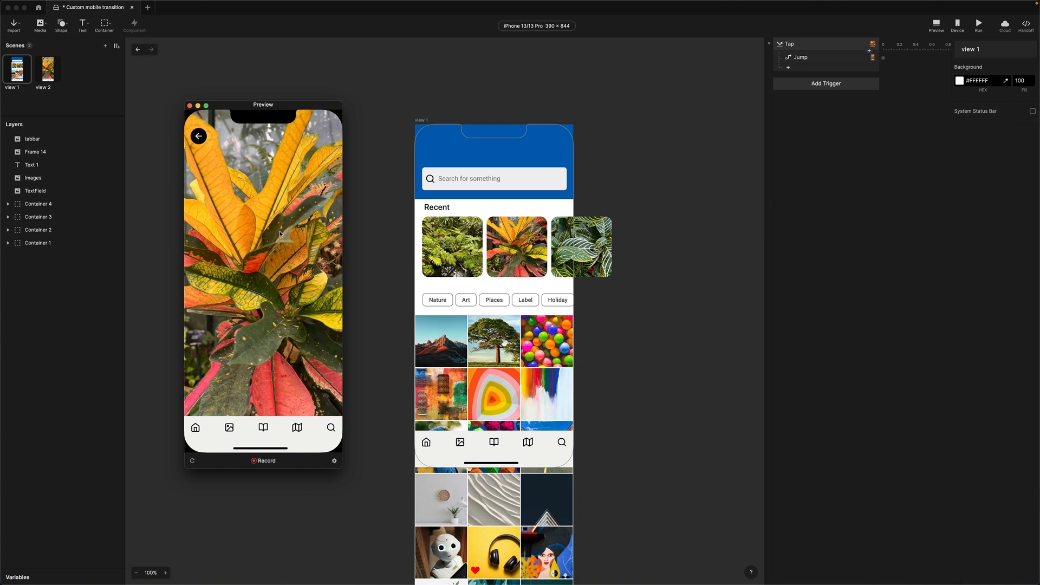
Close the preview and switch to the view 2 scene
{"action": "left_click", "coordinate": [189, 105]}
{"action": "left_click", "coordinate": [52, 74]}
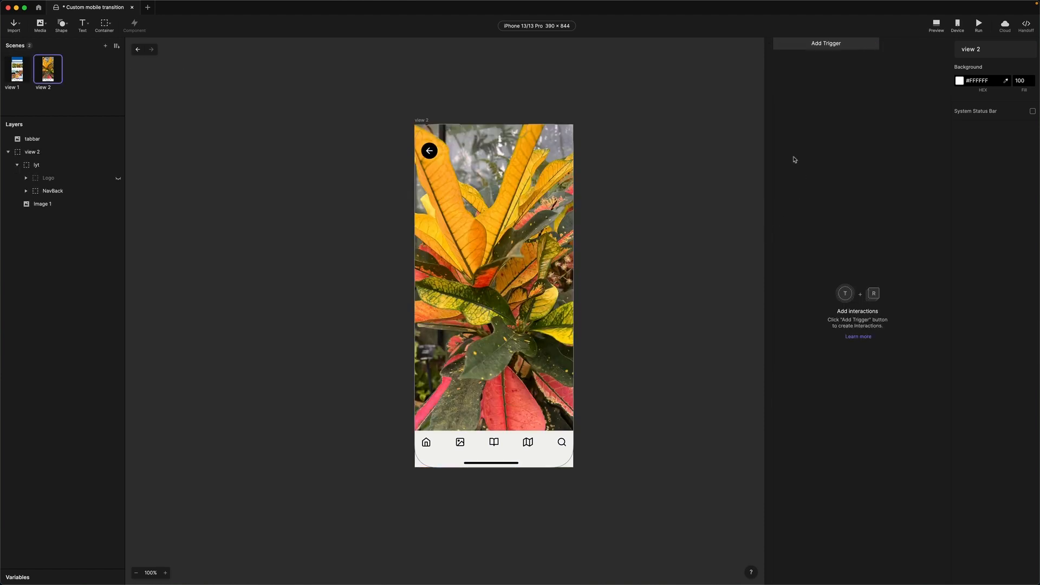
{"action": "left_click", "coordinate": [819, 46]}
{"action": "left_click", "coordinate": [497, 102]}
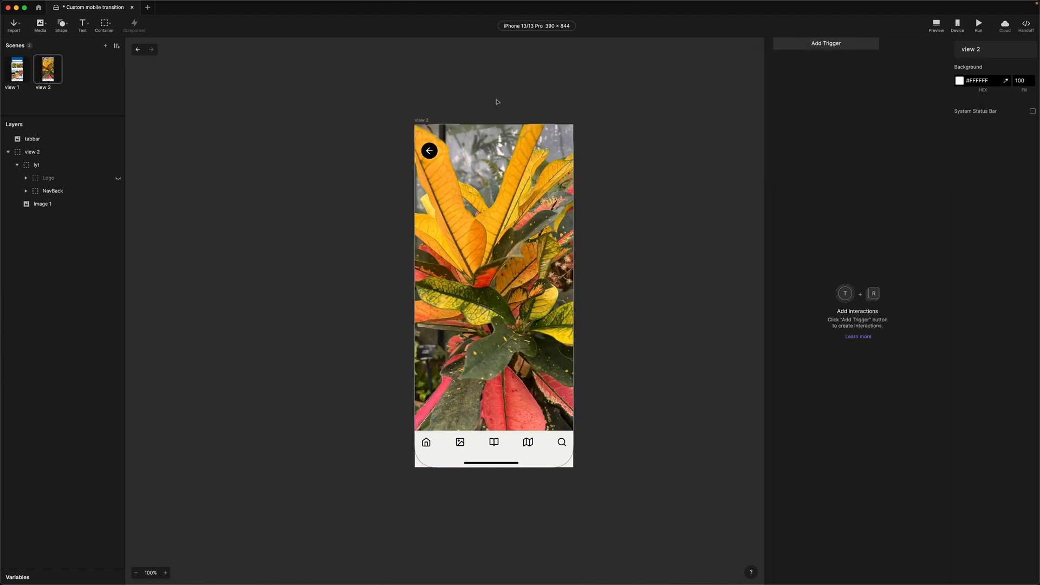
{"action": "left_click", "coordinate": [823, 44]}
{"action": "left_click", "coordinate": [373, 93]}
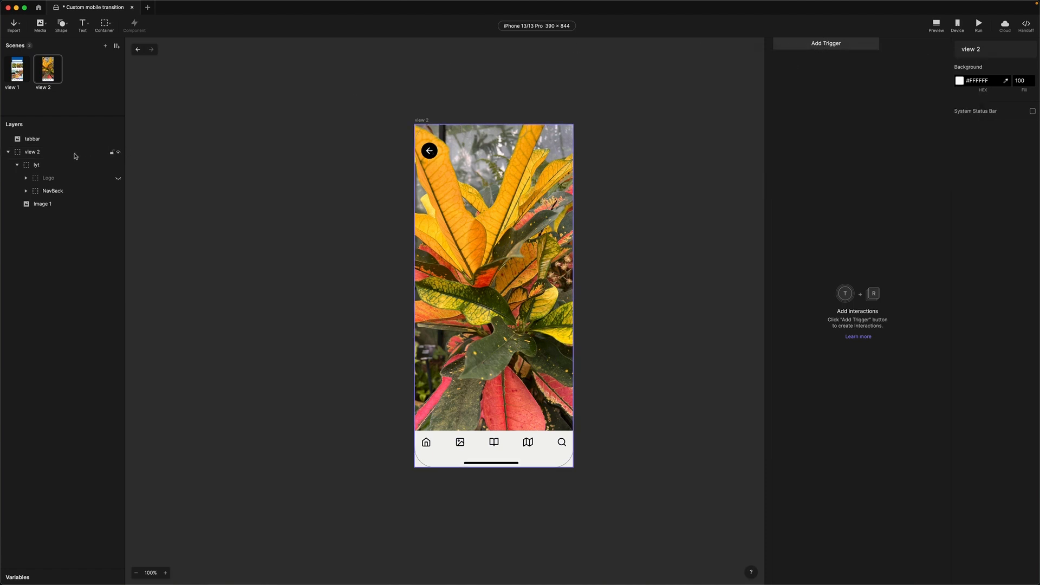
Collapse the lyt layer group in view 2 and add a Tap trigger to the lyt layer
{"action": "left_click", "coordinate": [17, 165]}
{"action": "left_click", "coordinate": [9, 152]}
{"action": "left_click", "coordinate": [8, 152]}
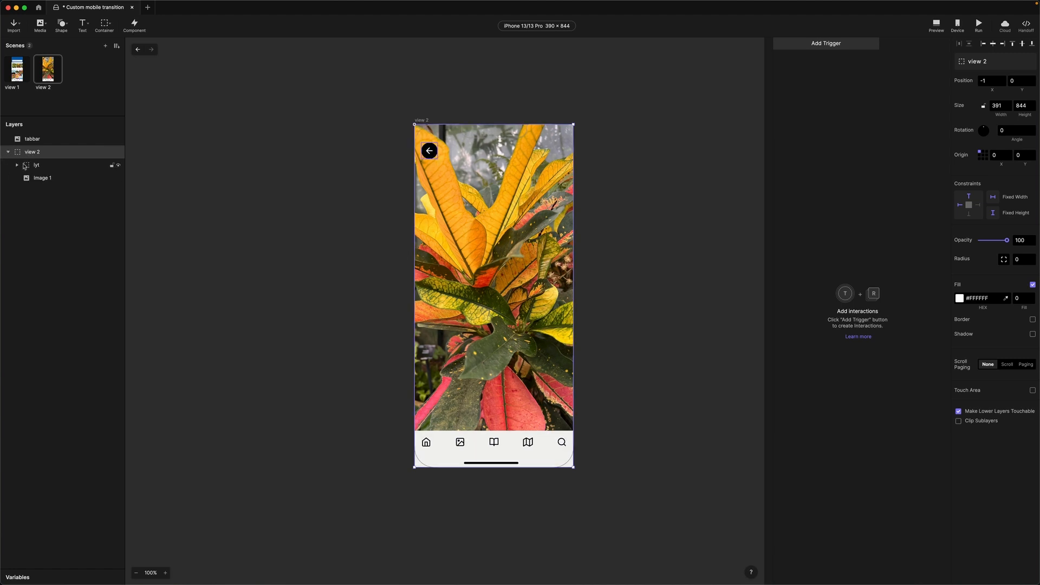
{"action": "left_click", "coordinate": [28, 165]}
{"action": "left_click", "coordinate": [816, 43]}
{"action": "left_click", "coordinate": [791, 68]}
Add a Jump response to view 2's Tap trigger that returns to the previously shown scene
{"action": "left_click", "coordinate": [811, 60]}
{"action": "left_click", "coordinate": [870, 69]}
{"action": "left_click", "coordinate": [998, 62]}
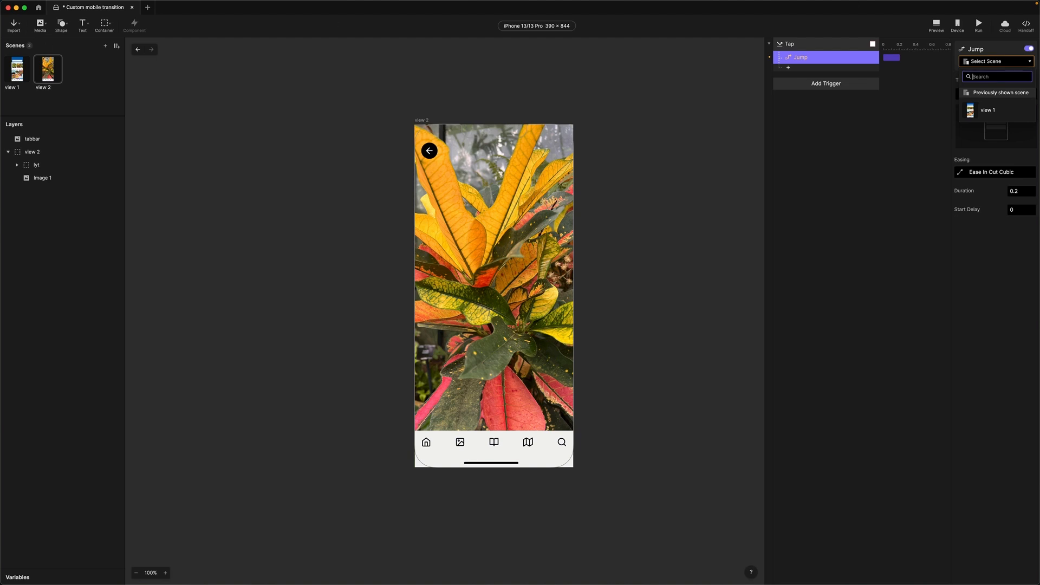
{"action": "left_click", "coordinate": [993, 97]}
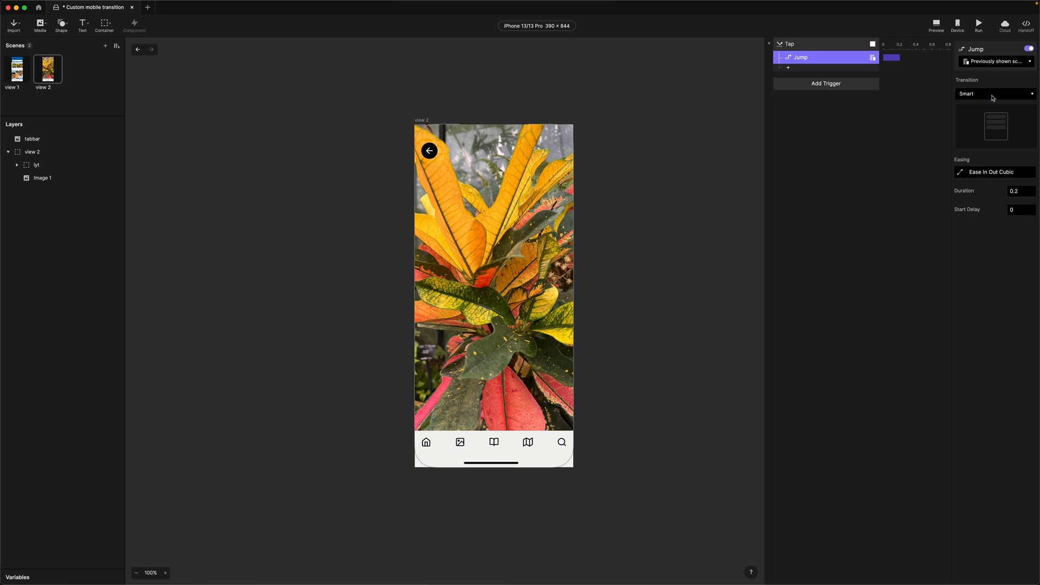
Preview the prototype from view 1, testing the jump into view 2 and the return through its back arrow
{"action": "left_click", "coordinate": [24, 74]}
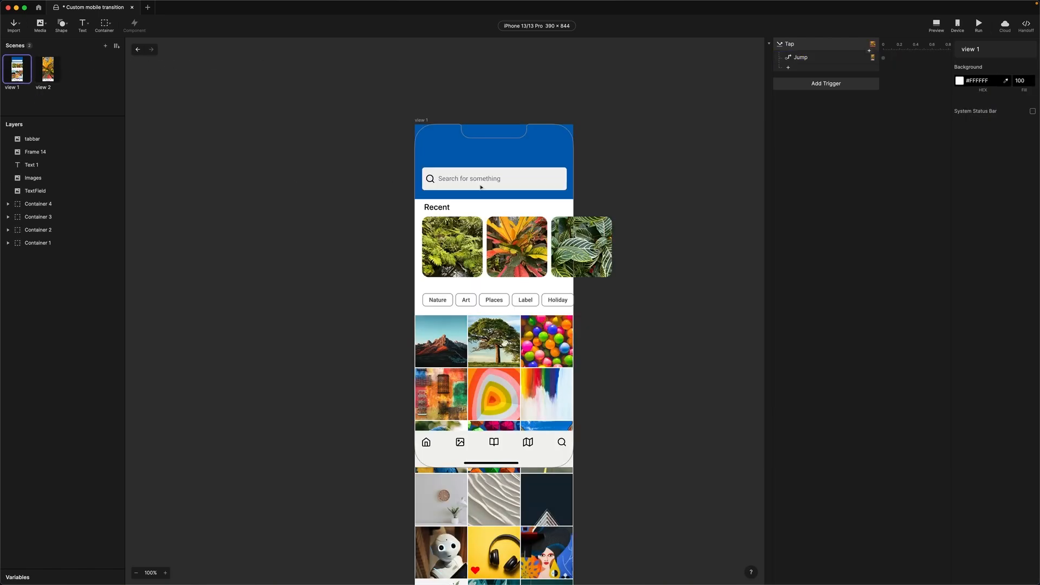
{"action": "left_click", "coordinate": [936, 24]}
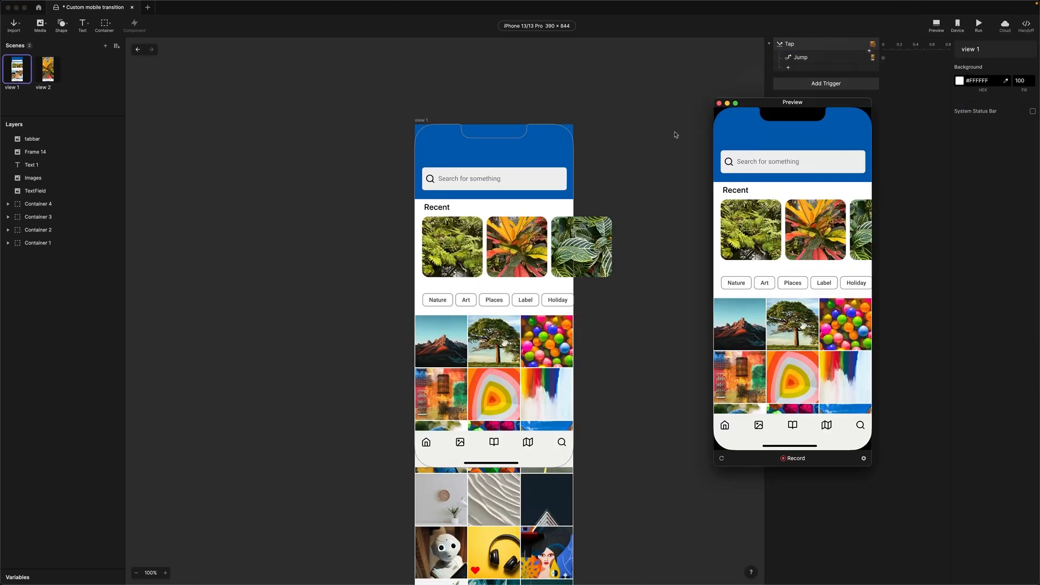
{"action": "left_click", "coordinate": [232, 248]}
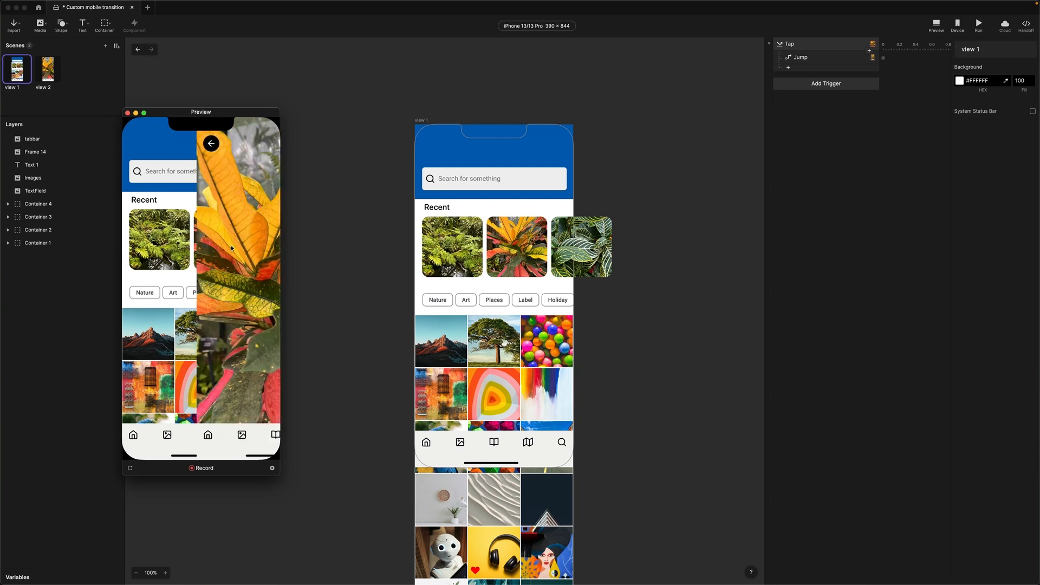
{"action": "left_click", "coordinate": [137, 144]}
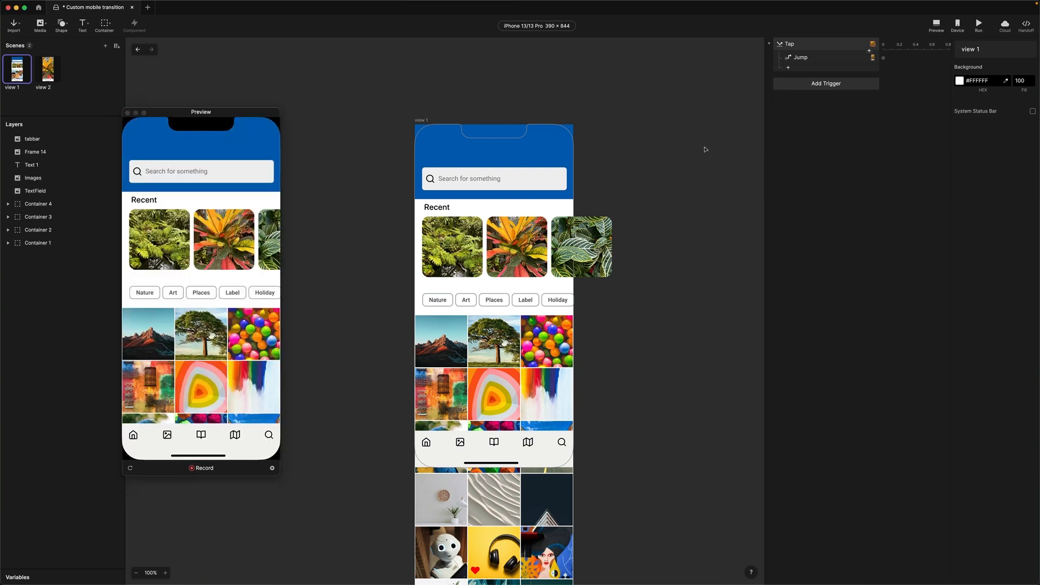
In the view 2 scene, set the Jump response's transition to Slide Out with the Left to Right direction
{"action": "left_click", "coordinate": [55, 68]}
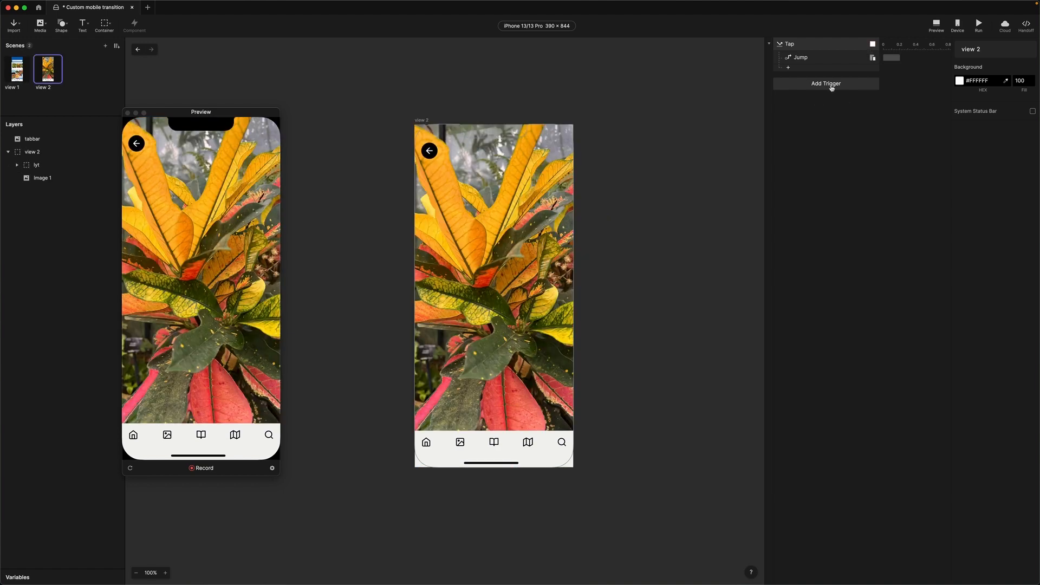
{"action": "left_click", "coordinate": [807, 62]}
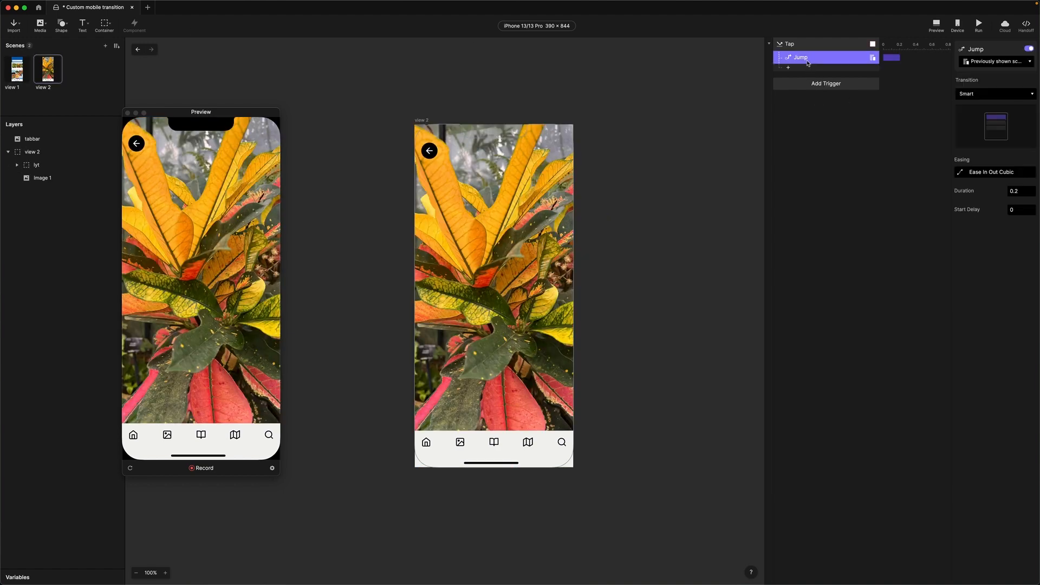
{"action": "left_click", "coordinate": [969, 96]}
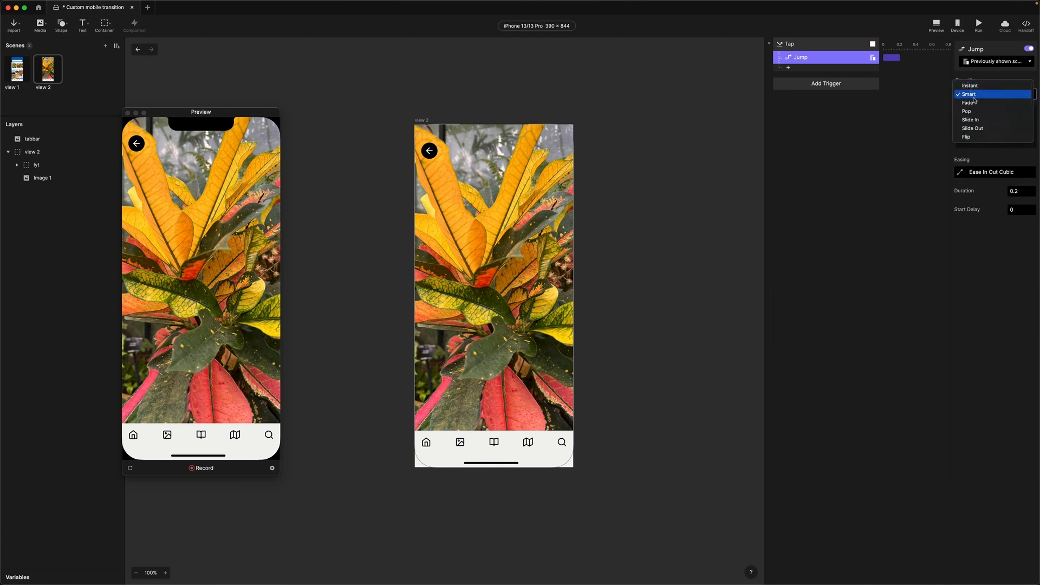
{"action": "left_click", "coordinate": [999, 130]}
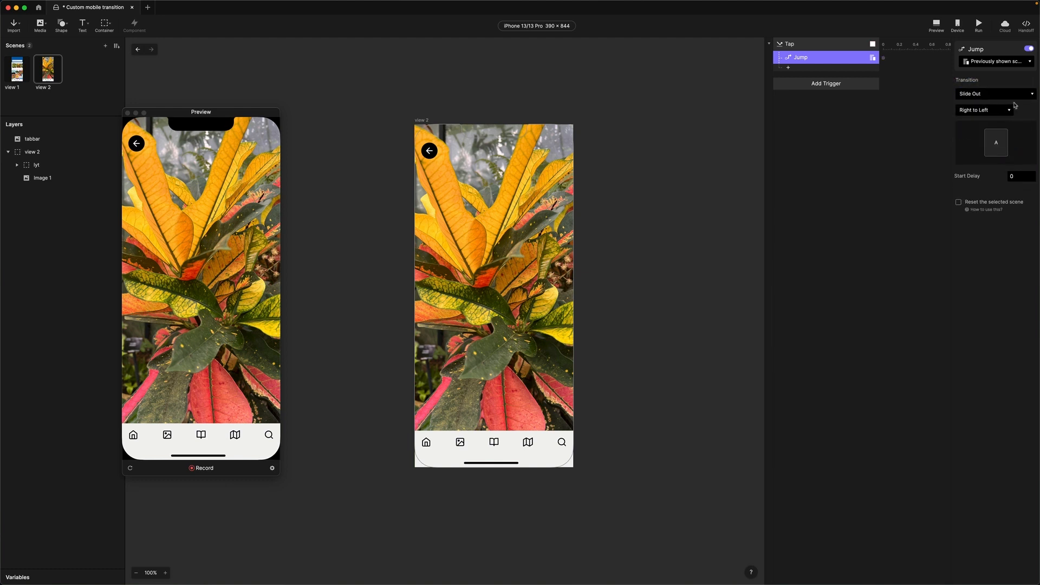
{"action": "left_click", "coordinate": [972, 111]}
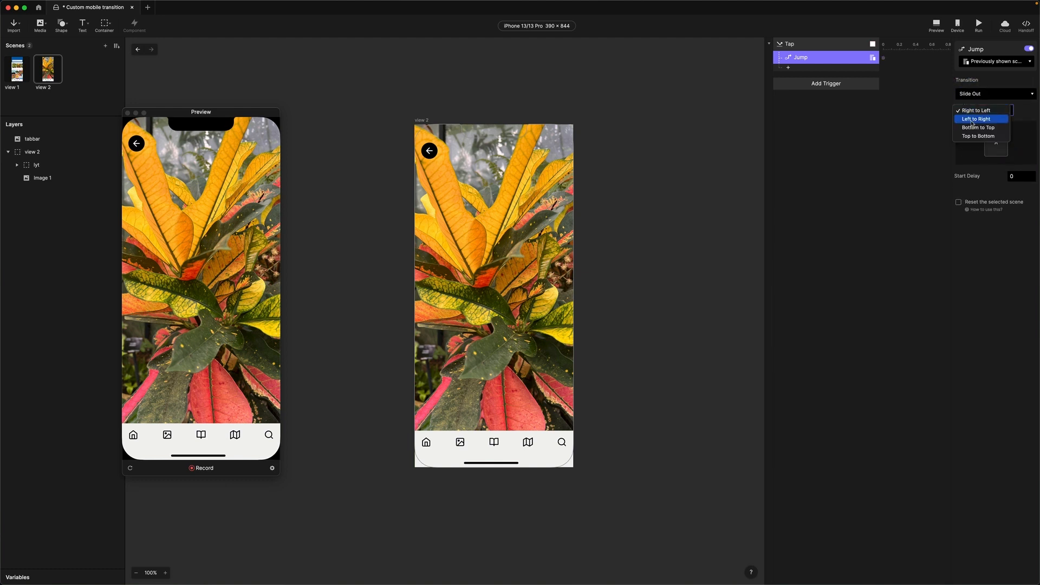
{"action": "left_click", "coordinate": [973, 119]}
Preview the prototype from view 1, repeatedly testing the slide into view 2 and the slide out through its back arrow
{"action": "left_click", "coordinate": [16, 71]}
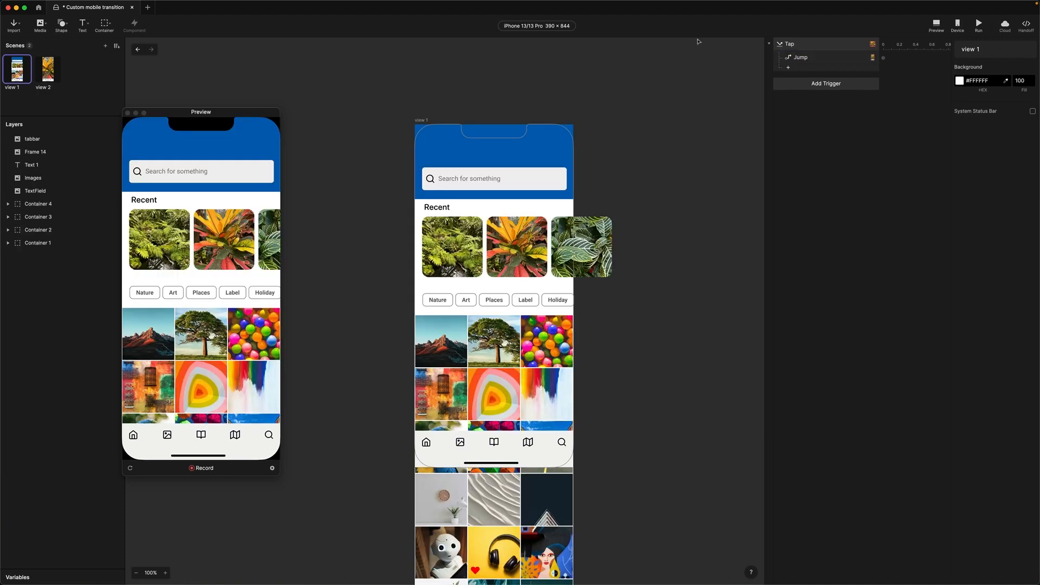
{"action": "left_click", "coordinate": [936, 24]}
{"action": "left_click_drag", "start_coordinate": [918, 7], "coordinate": [204, 94]}
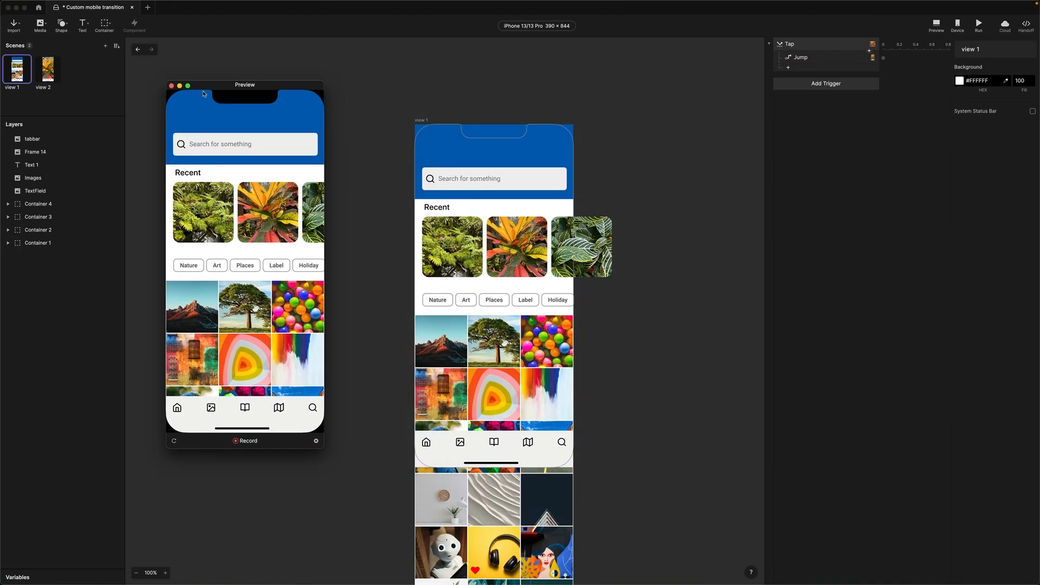
{"action": "left_click", "coordinate": [274, 214]}
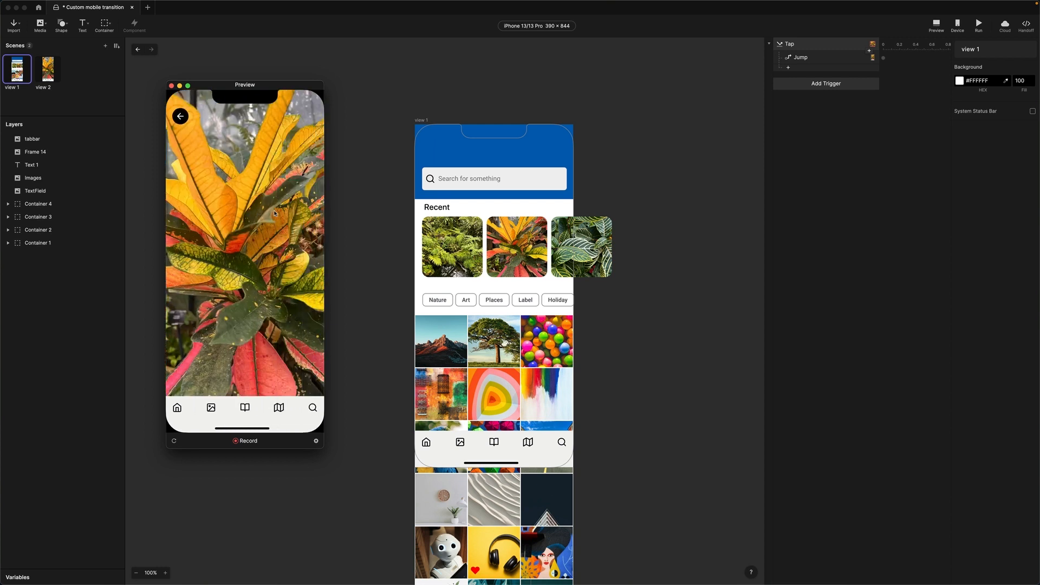
{"action": "left_click", "coordinate": [181, 117]}
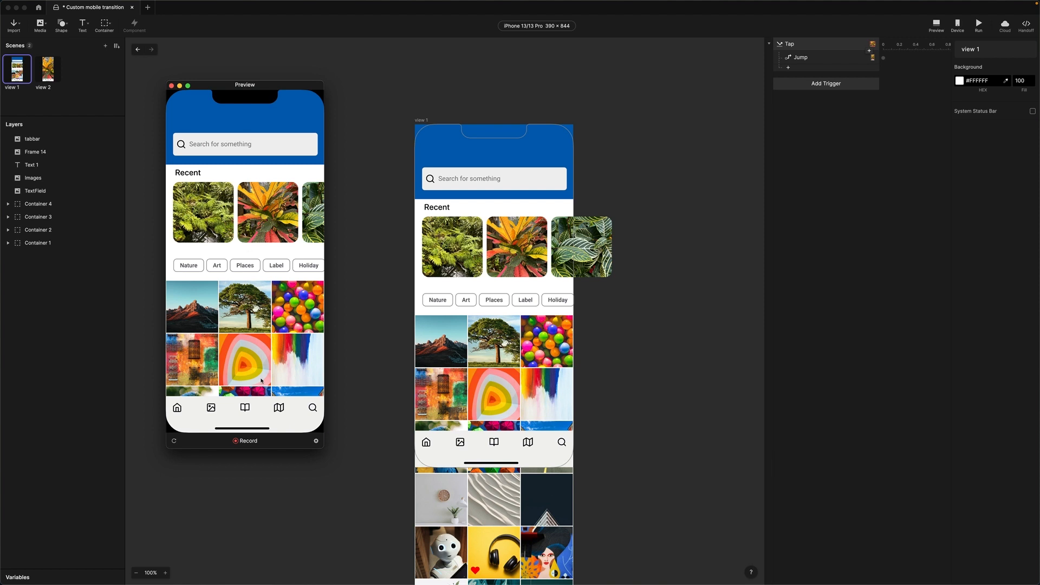
{"action": "left_click_drag", "start_coordinate": [209, 85], "coordinate": [239, 102]}
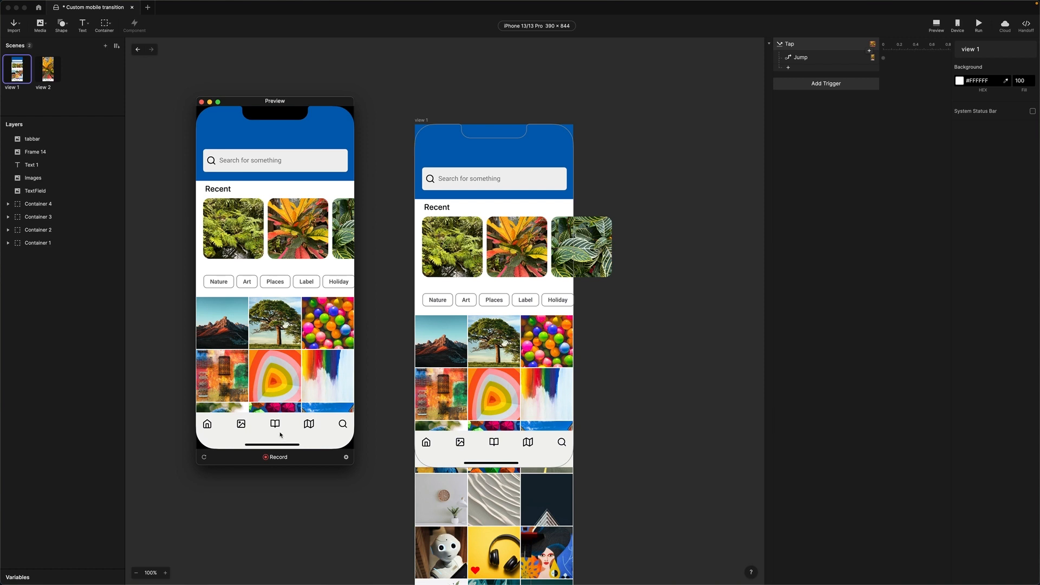
{"action": "left_click", "coordinate": [309, 254]}
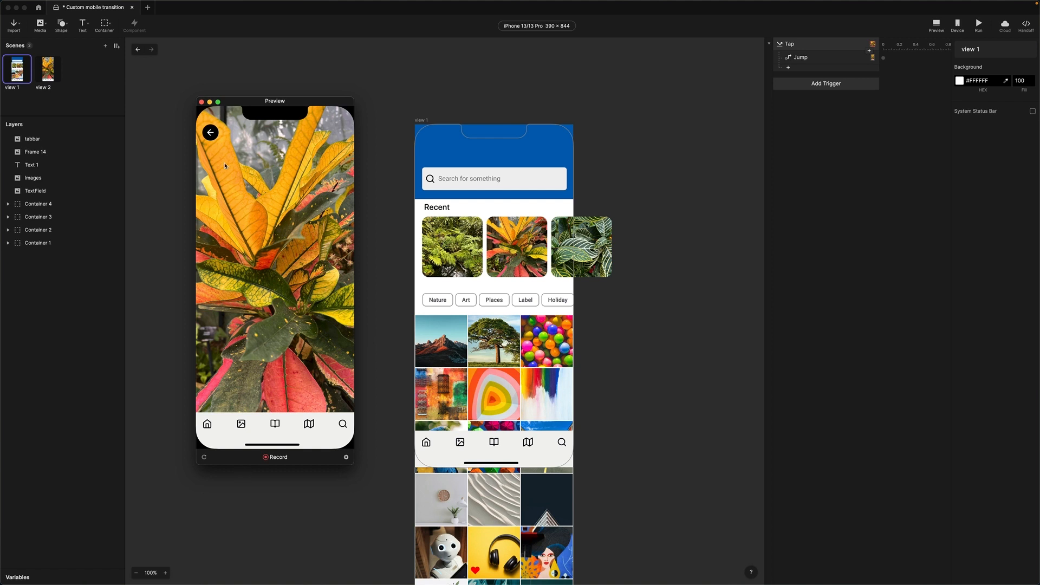
{"action": "left_click", "coordinate": [210, 132]}
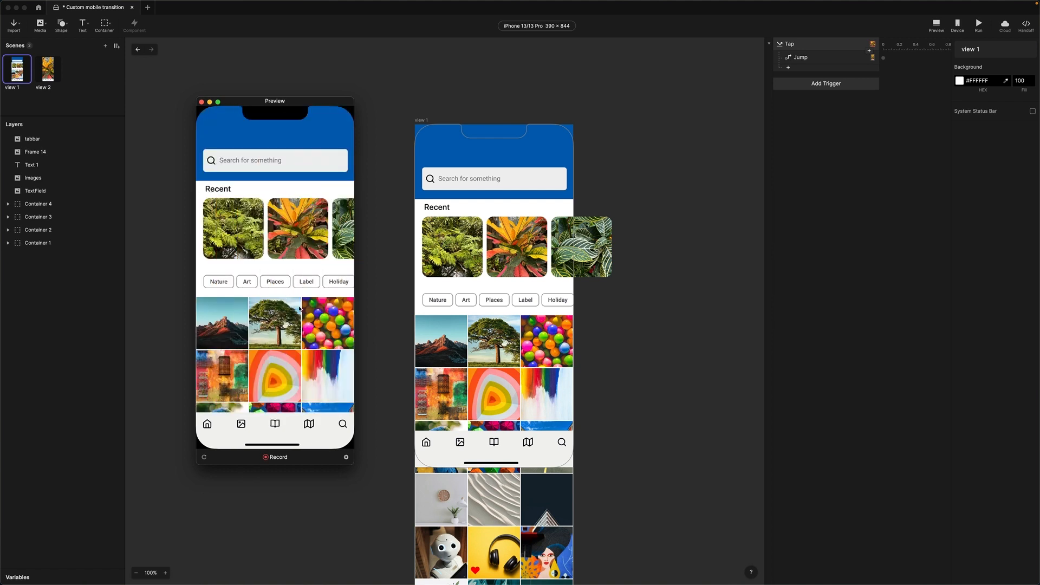
{"action": "left_click", "coordinate": [304, 245]}
{"action": "left_click", "coordinate": [210, 132]}
{"action": "left_click", "coordinate": [645, 92]}
Copy the view 2 container from the view 2 scene into the view 1 scene and move the tabbar layer above it
{"action": "left_click", "coordinate": [56, 67]}
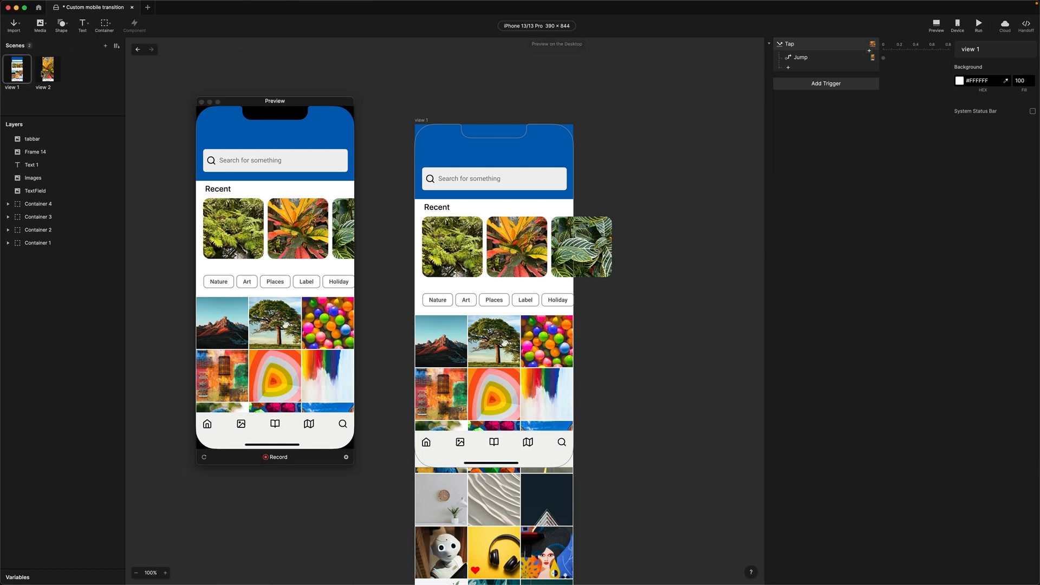
{"action": "left_click", "coordinate": [201, 101]}
{"action": "left_click", "coordinate": [9, 152]}
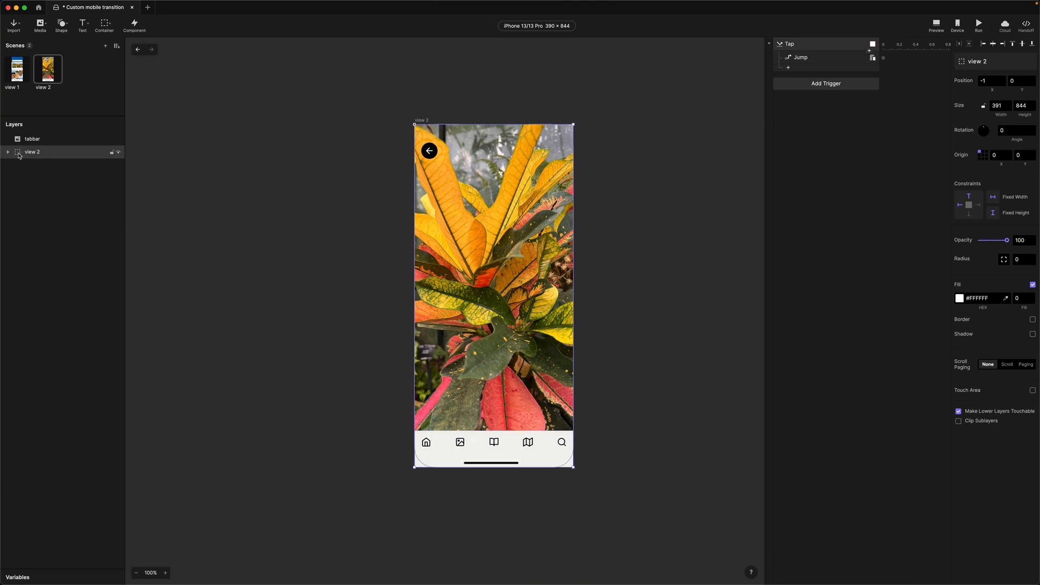
{"action": "left_click", "coordinate": [24, 80]}
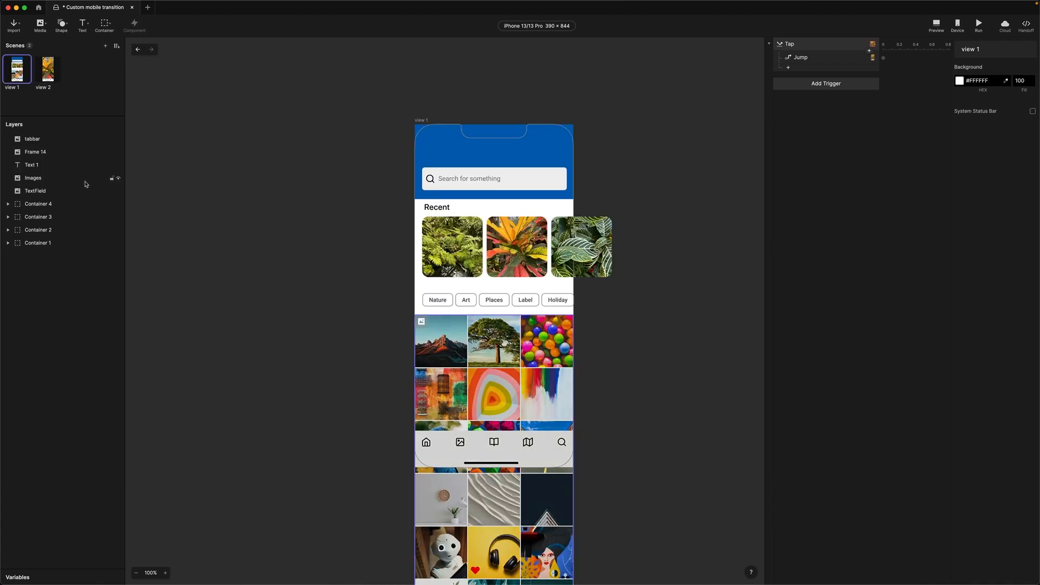
{"action": "key", "text": "ctrl+v"}
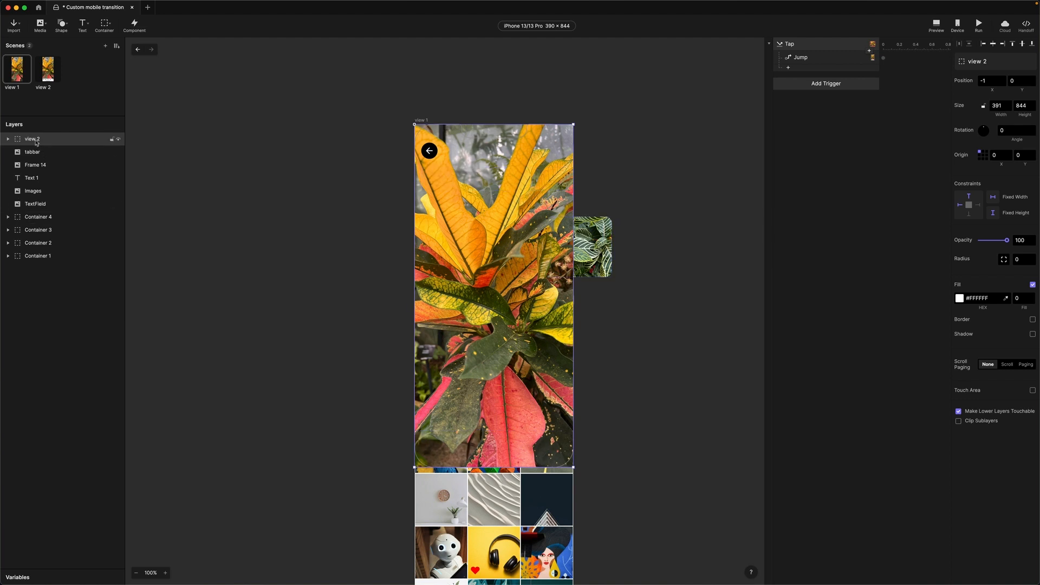
{"action": "left_click_drag", "start_coordinate": [33, 160], "coordinate": [33, 135]}
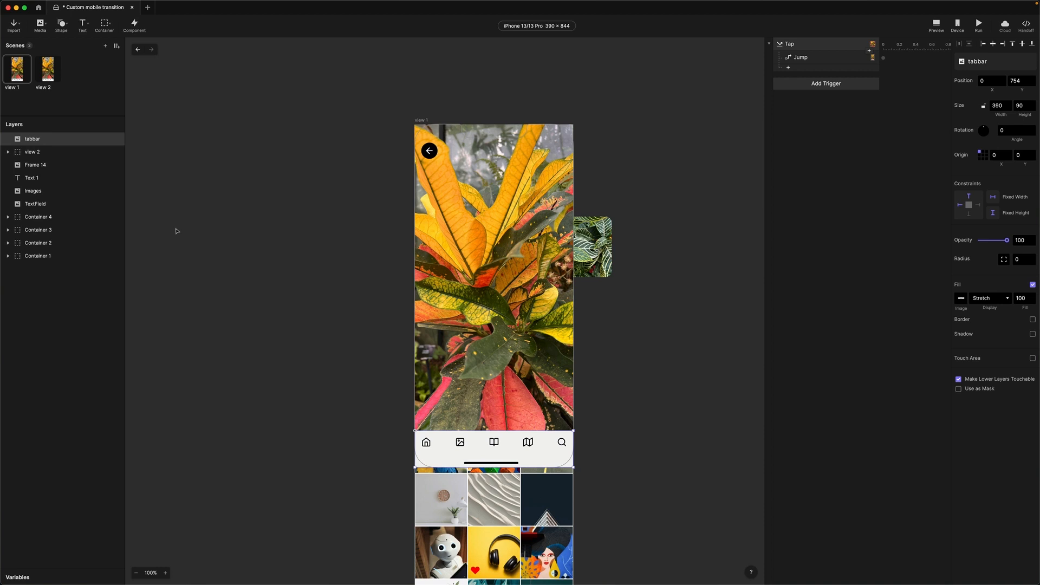
Group the layers from Frame 14 through Container 1 into one container and name it "view 1"
{"action": "left_click", "coordinate": [31, 167]}
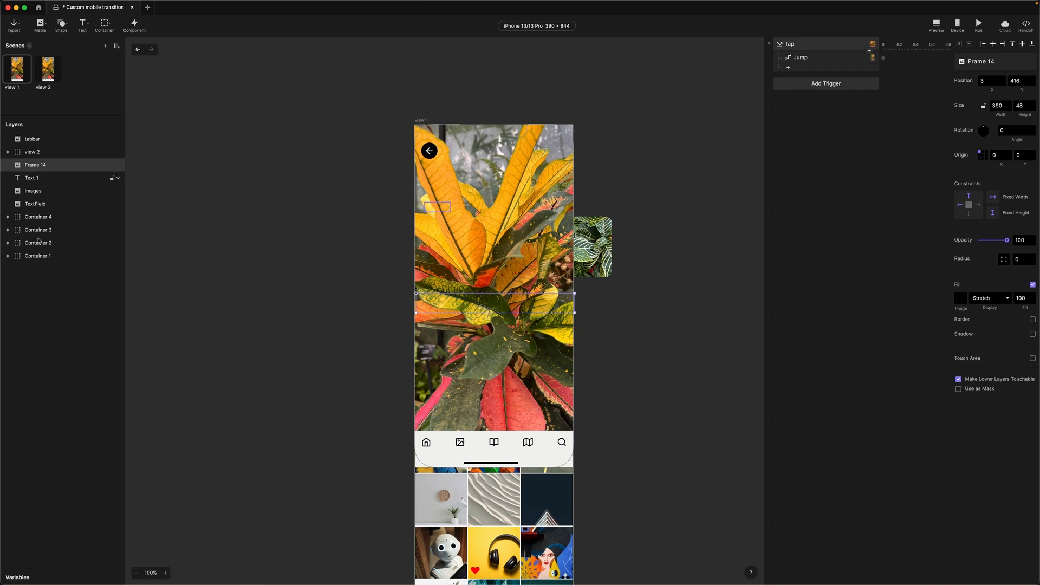
{"action": "left_click", "coordinate": [46, 257], "text": "shift"}
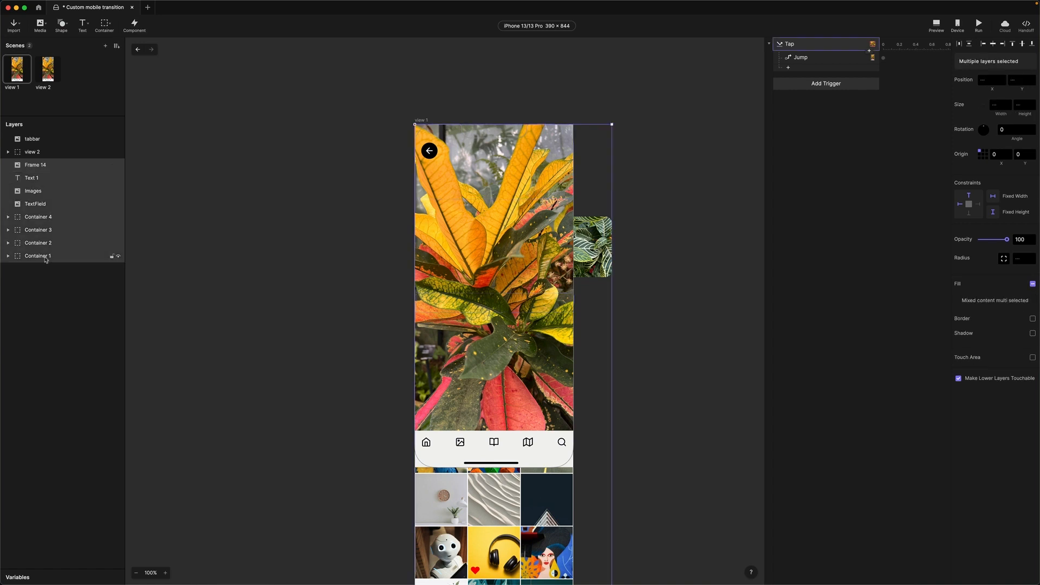
{"action": "key", "text": "super+alt+g"}
{"action": "double_click", "coordinate": [31, 165]}
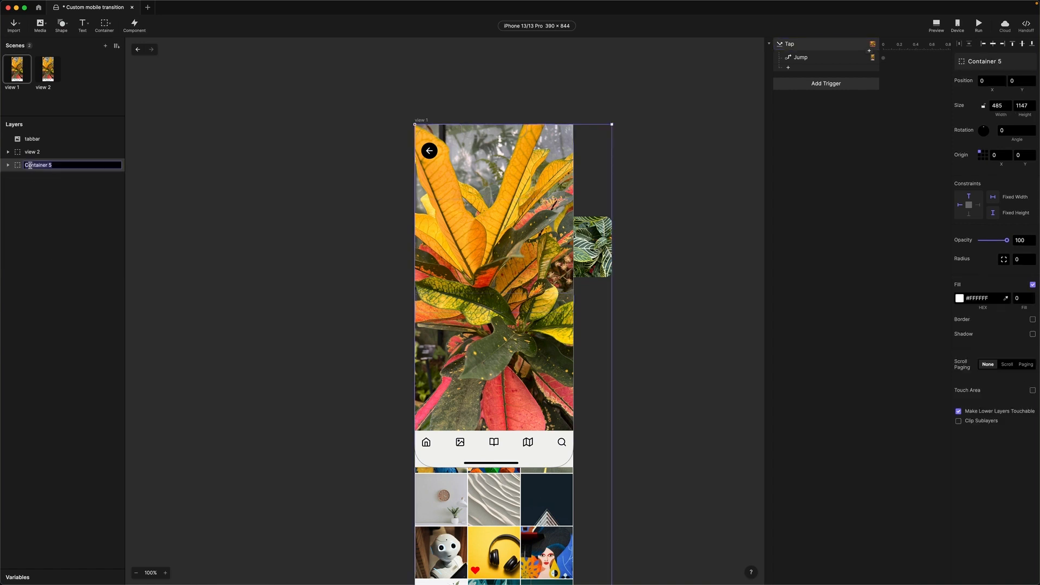
{"action": "type", "text": "view"}
{"action": "key", "text": "Return"}
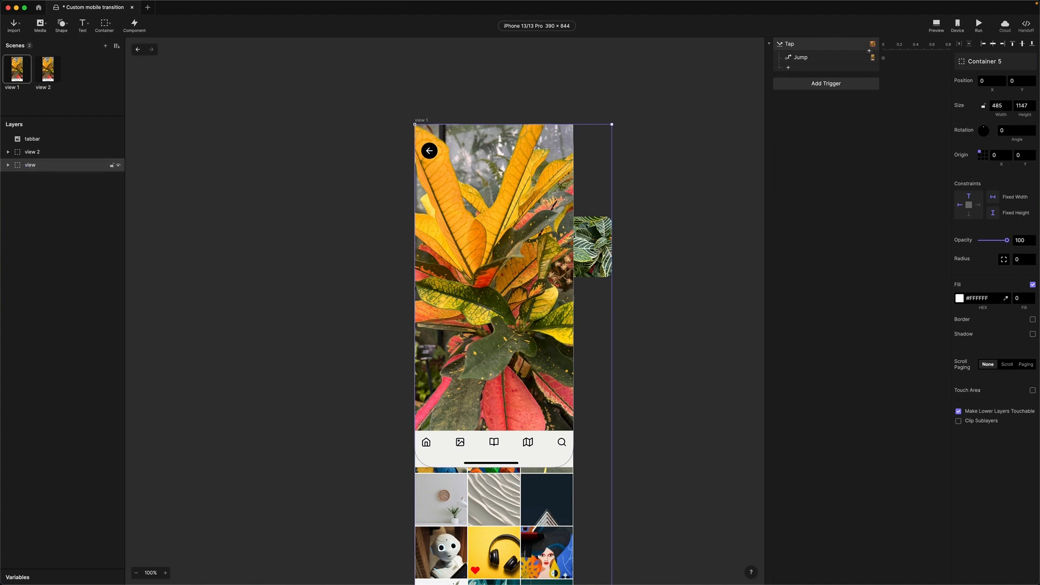
{"action": "double_click", "coordinate": [36, 165]}
{"action": "left_click", "coordinate": [38, 165]}
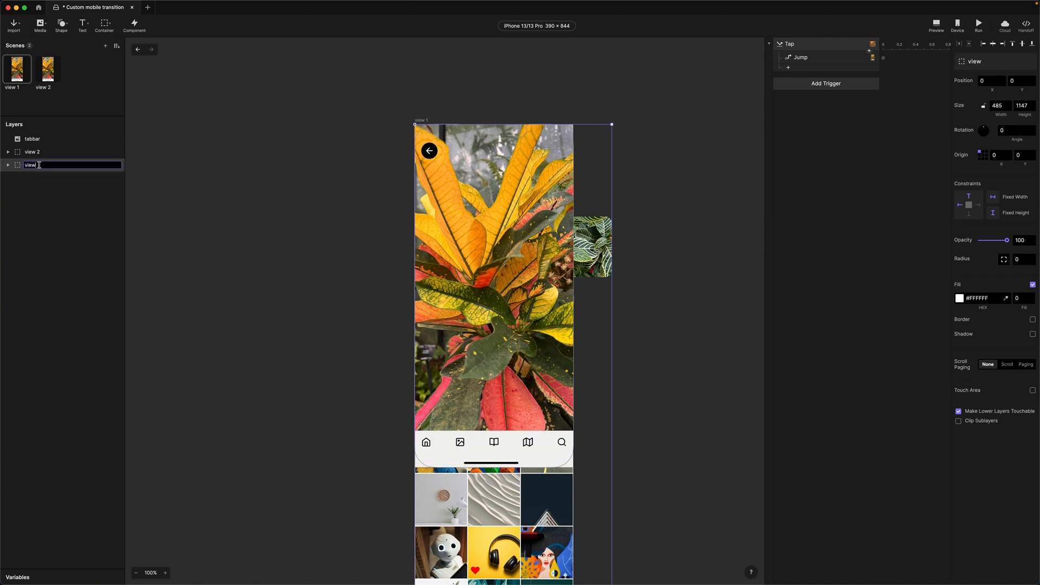
{"action": "key", "text": "Return"}
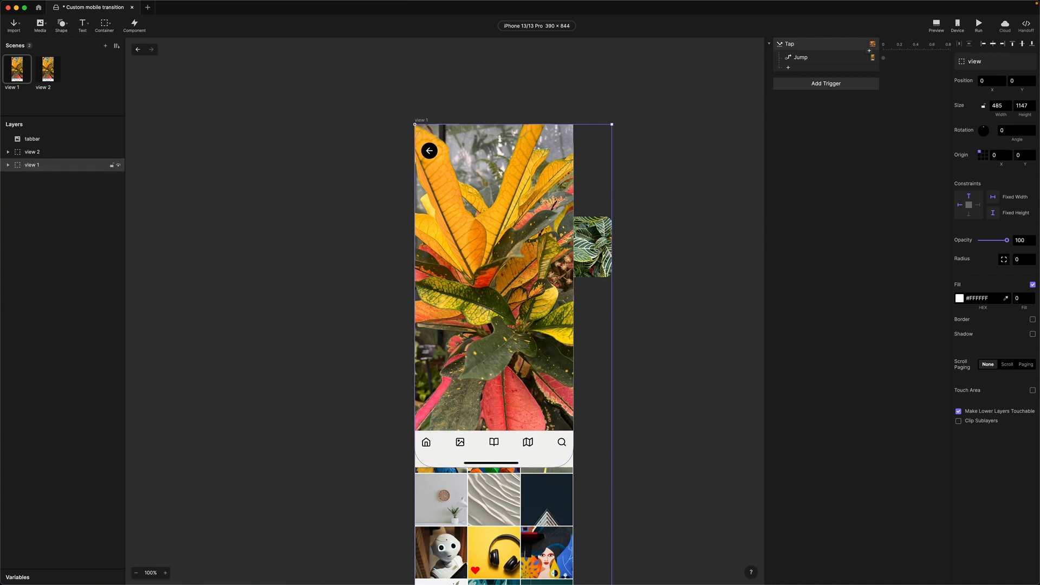
Move the view 2 container to X 390, Y 0, just outside the artboard's right edge, and check the layout in the preview
{"action": "left_click", "coordinate": [19, 151]}
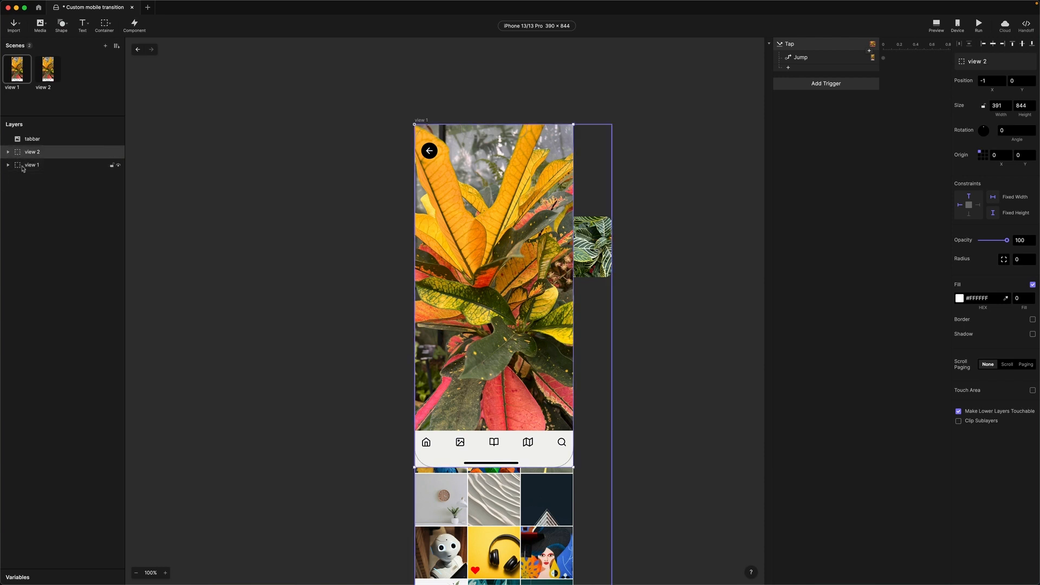
{"action": "left_click_drag", "start_coordinate": [502, 246], "coordinate": [637, 255]}
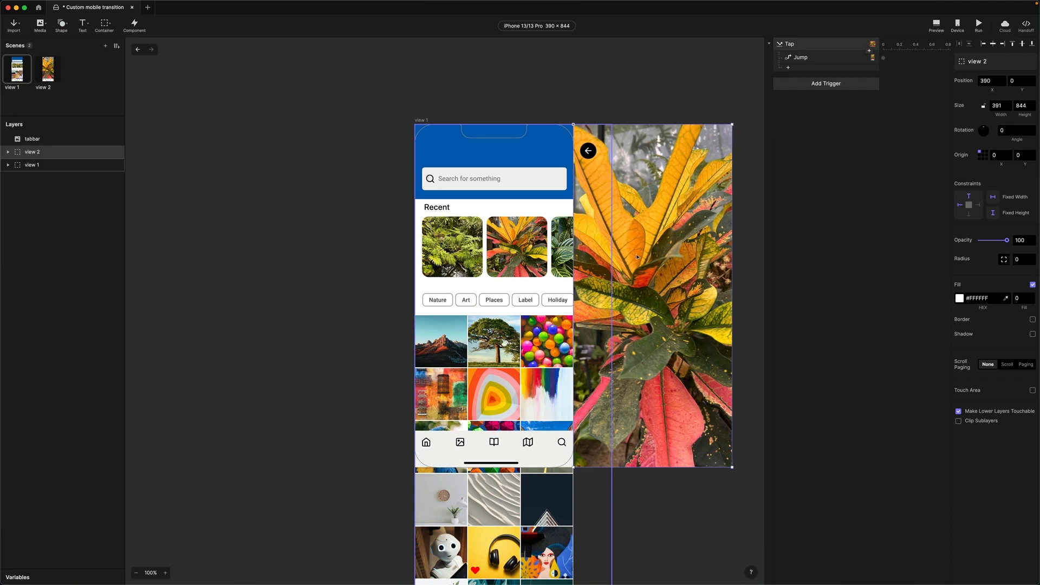
{"action": "left_click", "coordinate": [936, 24]}
{"action": "left_click_drag", "start_coordinate": [941, 9], "coordinate": [303, 118]}
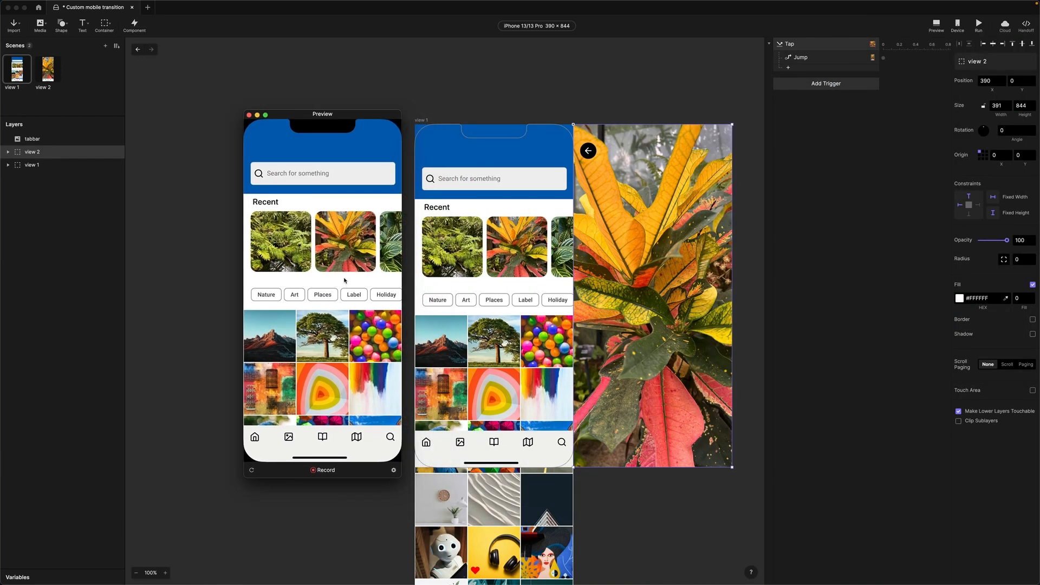
{"action": "left_click", "coordinate": [248, 115]}
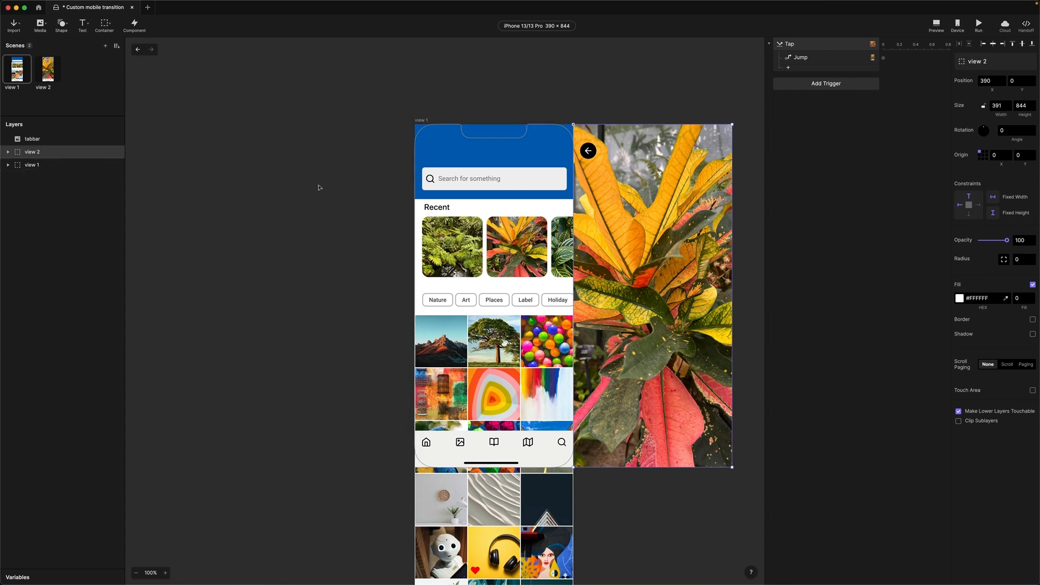
Disable the Jump response under the Tap trigger in the view 1 scene
{"action": "left_click", "coordinate": [801, 44]}
{"action": "left_click", "coordinate": [817, 60]}
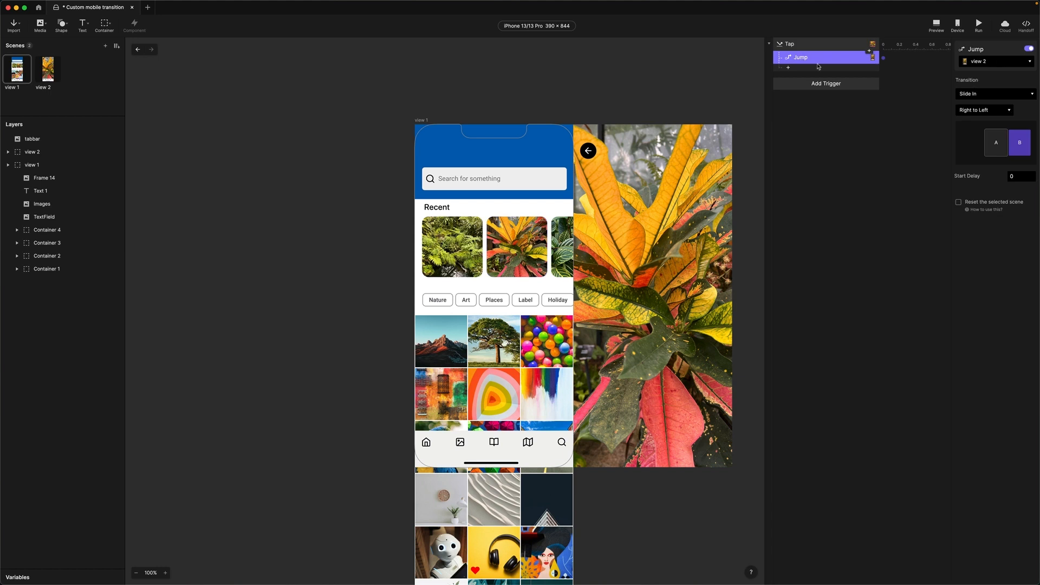
{"action": "left_click", "coordinate": [1029, 48]}
Add a Move response to Container 3's Tap trigger that moves the view 1 container to X -100
{"action": "left_click", "coordinate": [812, 48]}
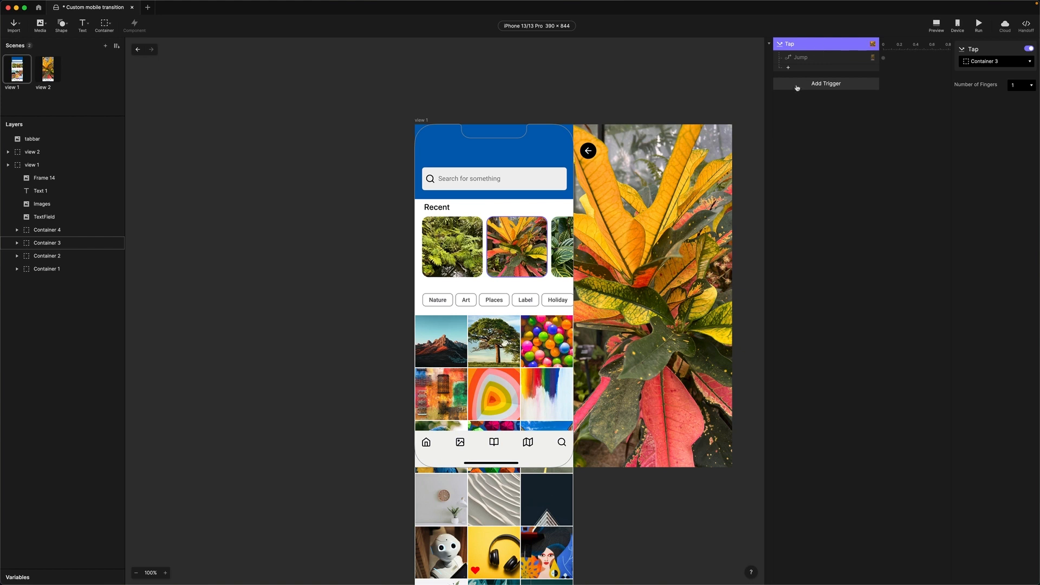
{"action": "left_click", "coordinate": [789, 67]}
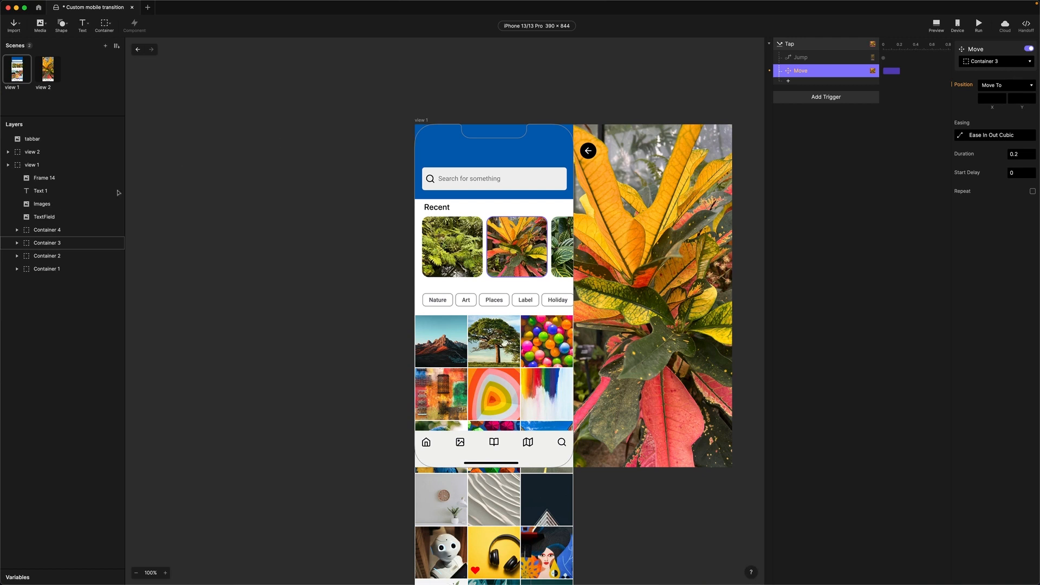
{"action": "left_click", "coordinate": [1000, 61]}
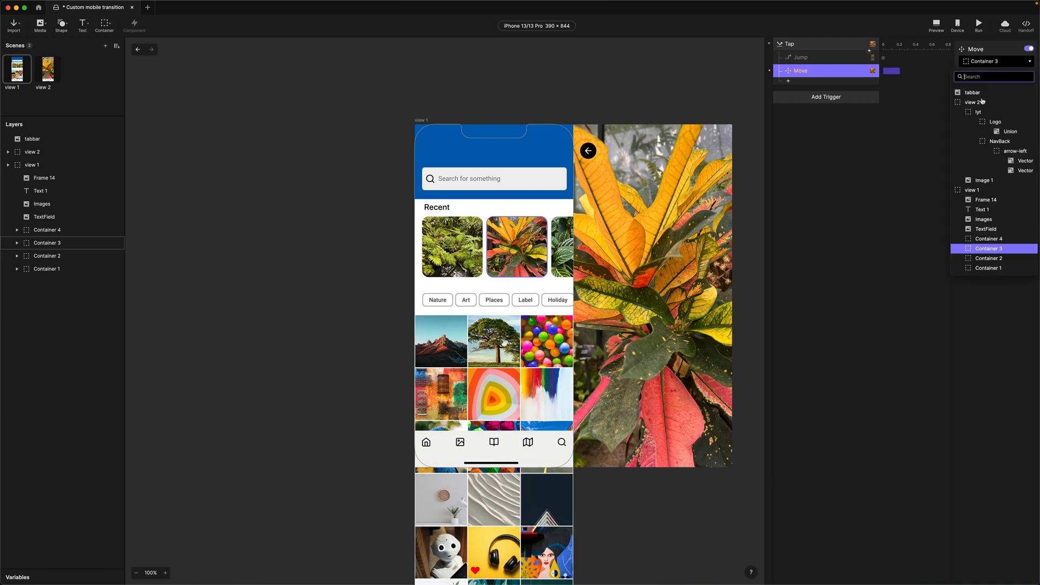
{"action": "left_click", "coordinate": [973, 191]}
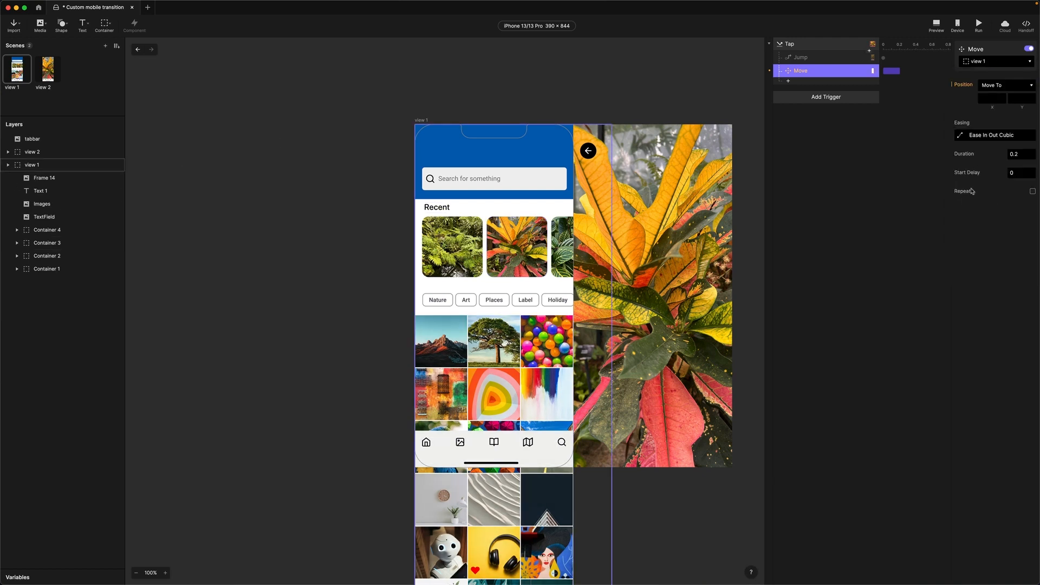
{"action": "left_click", "coordinate": [992, 98]}
{"action": "type", "text": "-100"}
{"action": "key", "text": "Return"}
Preview the prototype and tap the orange plant image under Recent to test the view 1 container's movement
{"action": "left_click", "coordinate": [946, 24]}
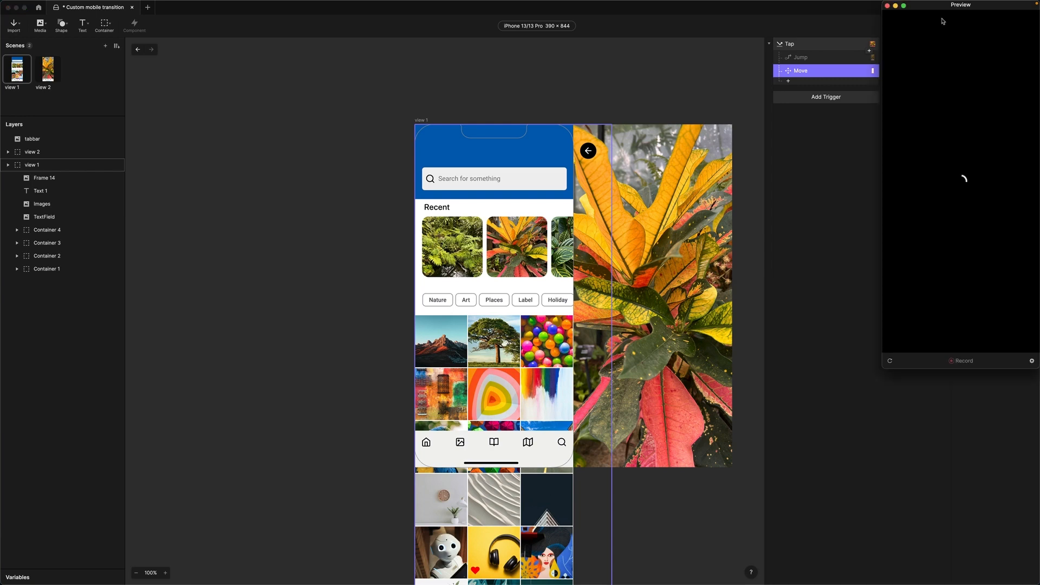
{"action": "left_click_drag", "start_coordinate": [972, 62], "coordinate": [292, 233]}
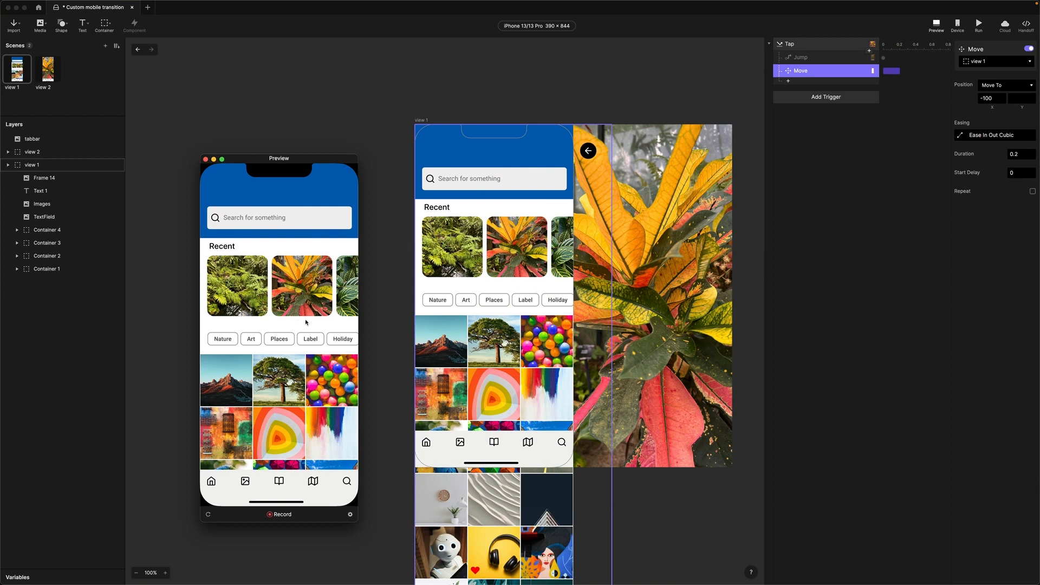
{"action": "left_click", "coordinate": [305, 297]}
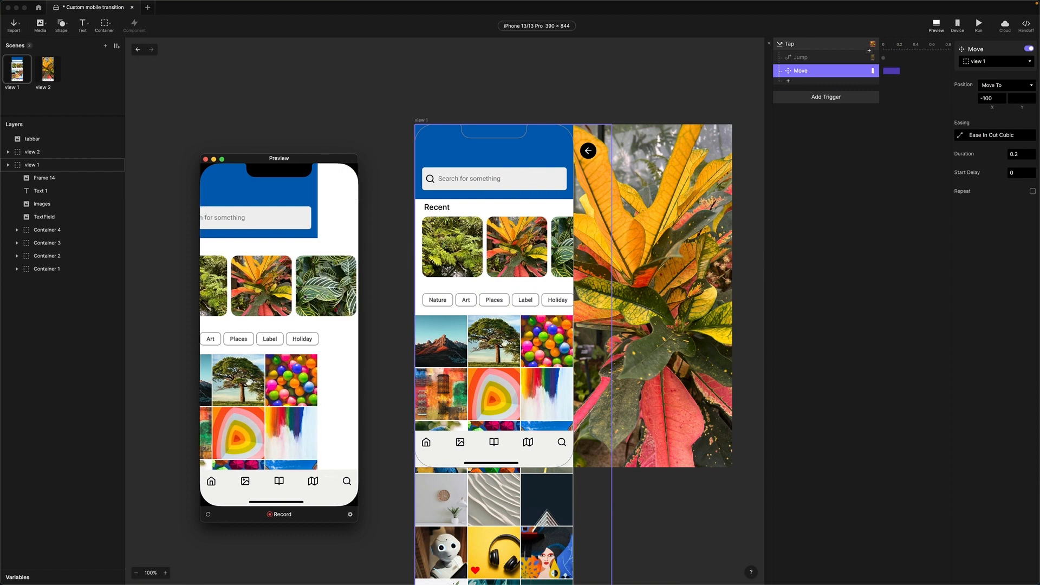
Close the preview and draw a 390 × 844 rectangle at X 0, Y 0 covering the whole artboard
{"action": "left_click", "coordinate": [206, 159]}
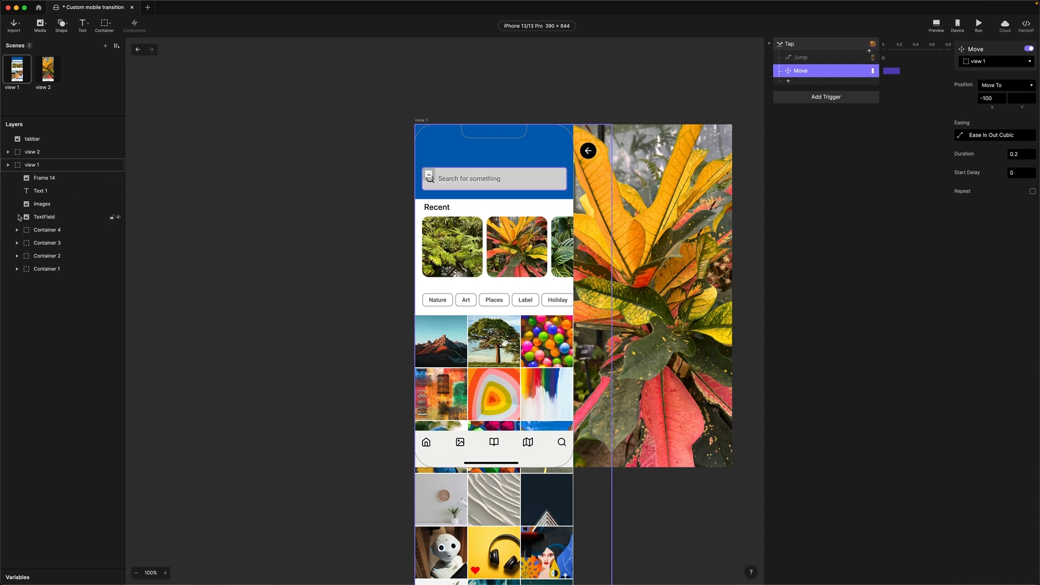
{"action": "left_click", "coordinate": [62, 24]}
{"action": "left_click", "coordinate": [70, 43]}
{"action": "left_click_drag", "start_coordinate": [415, 125], "coordinate": [573, 466]}
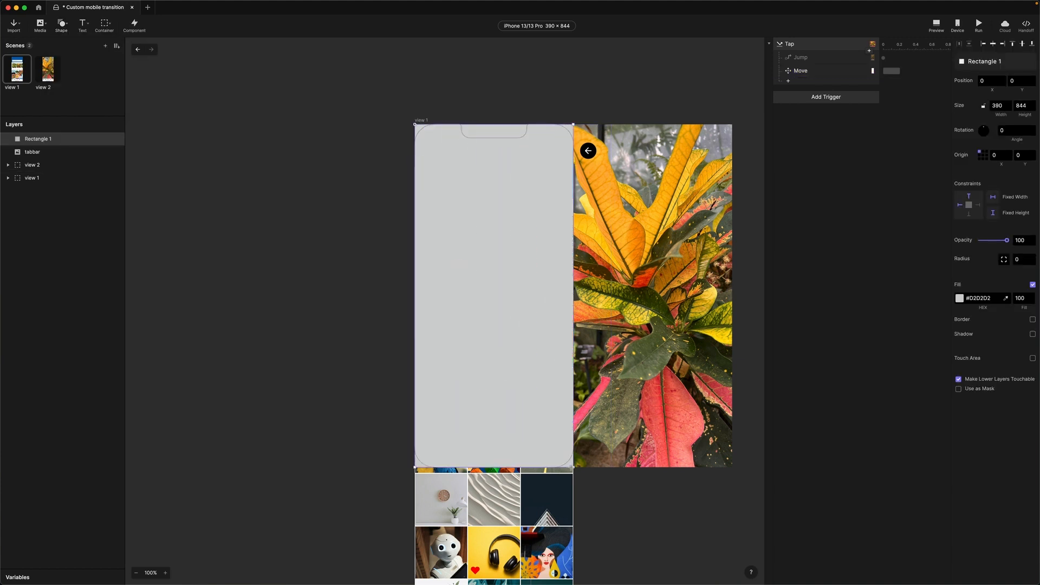
Set the rectangle's fill to black #000000 with 20 fill opacity
{"action": "left_click", "coordinate": [958, 299]}
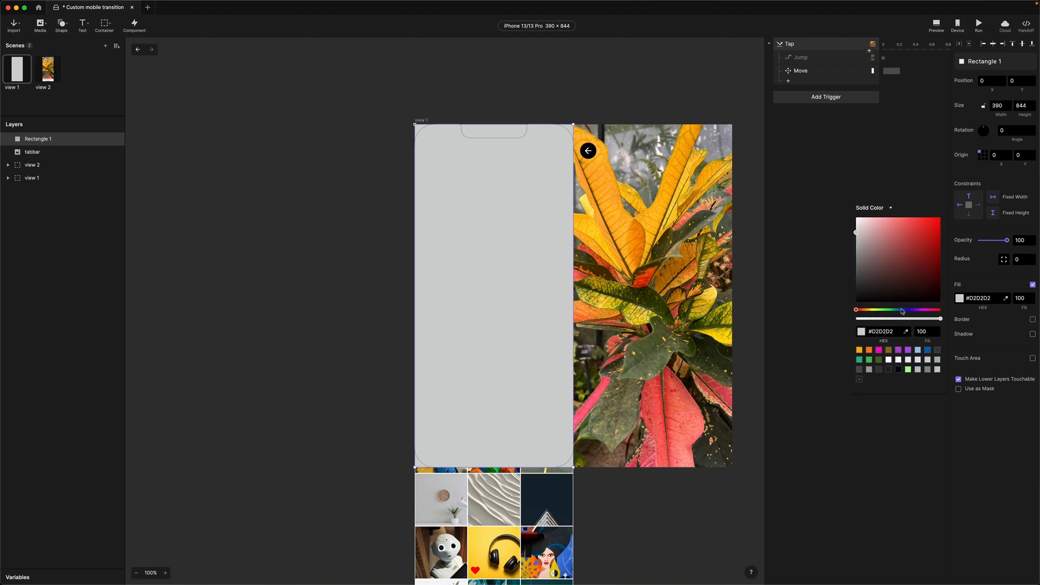
{"action": "left_click_drag", "start_coordinate": [868, 276], "coordinate": [829, 341]}
{"action": "left_click", "coordinate": [1025, 298]}
{"action": "double_click", "coordinate": [1026, 298]}
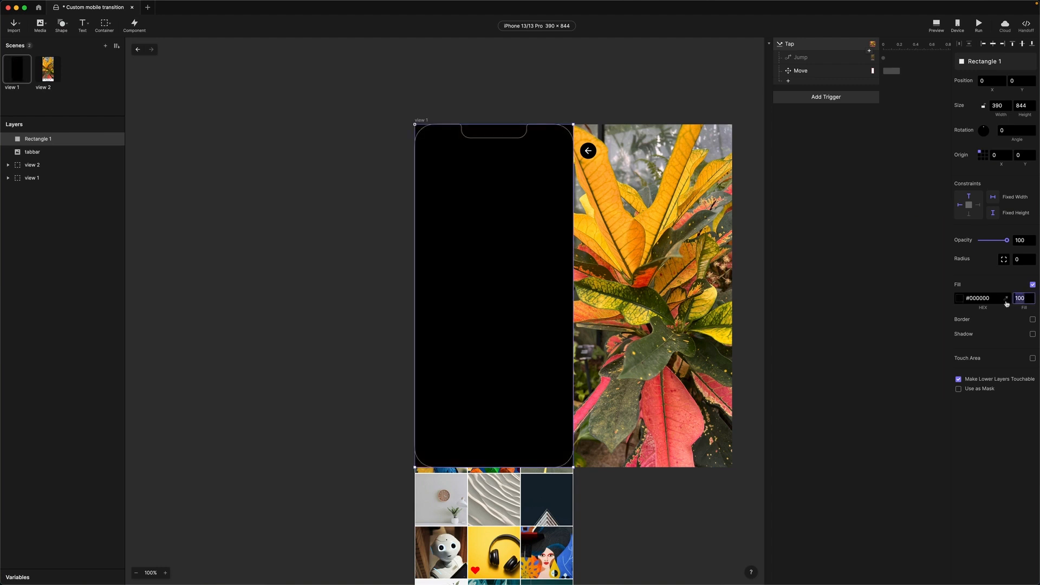
{"action": "type", "text": "20"}
{"action": "key", "text": "Return"}
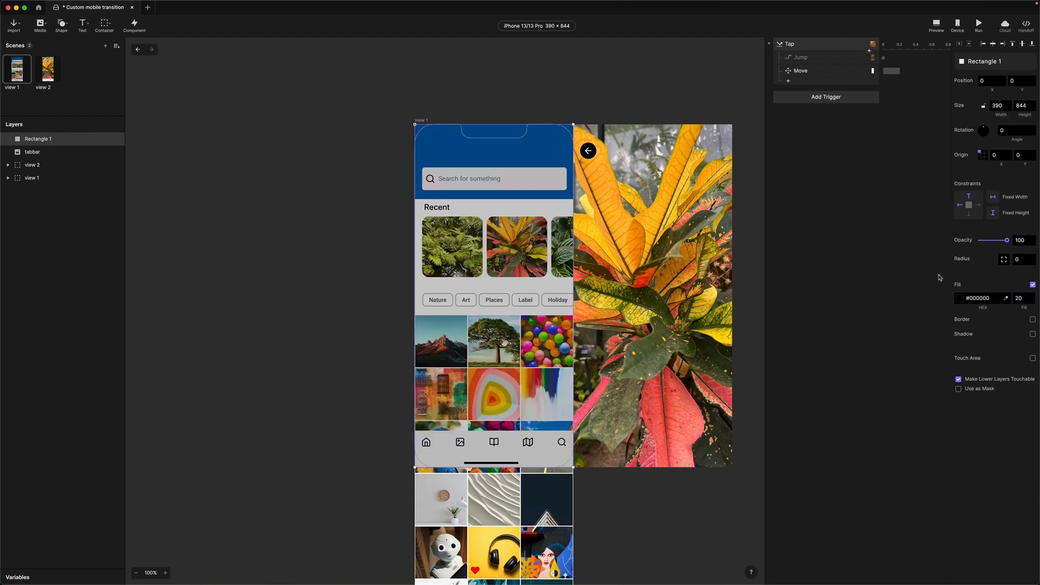
Try the rectangle's layer opacity between 0 and 100 and leave it at 0
{"action": "left_click_drag", "start_coordinate": [1006, 240], "coordinate": [968, 243]}
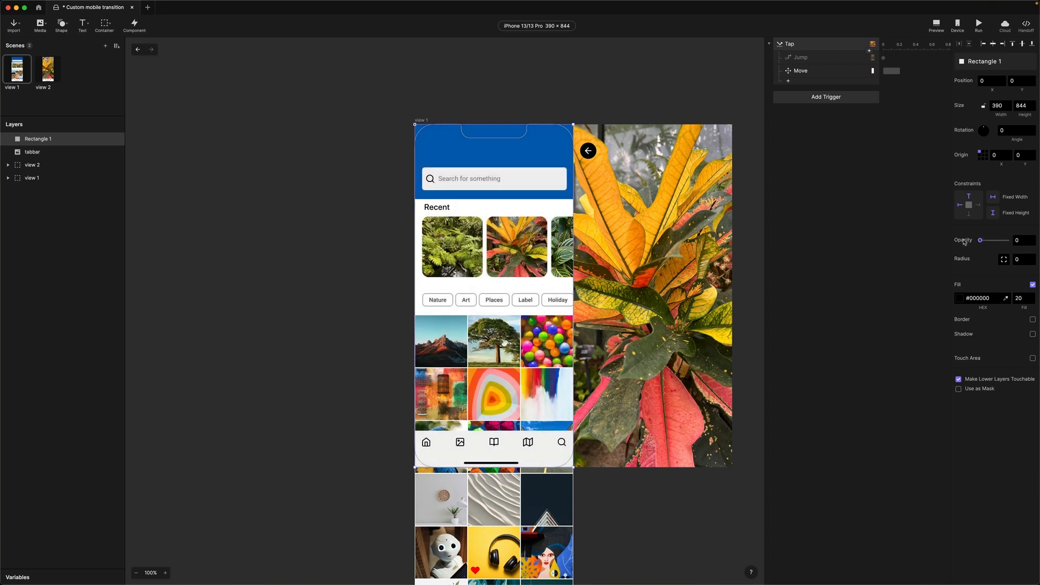
{"action": "left_click_drag", "start_coordinate": [980, 240], "coordinate": [1018, 248]}
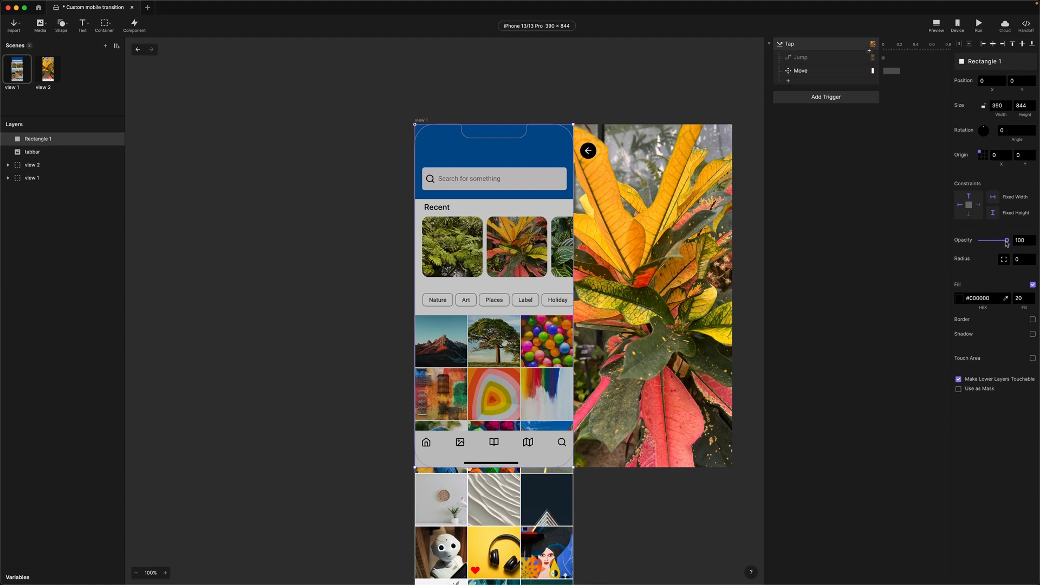
{"action": "left_click_drag", "start_coordinate": [1006, 240], "coordinate": [975, 241]}
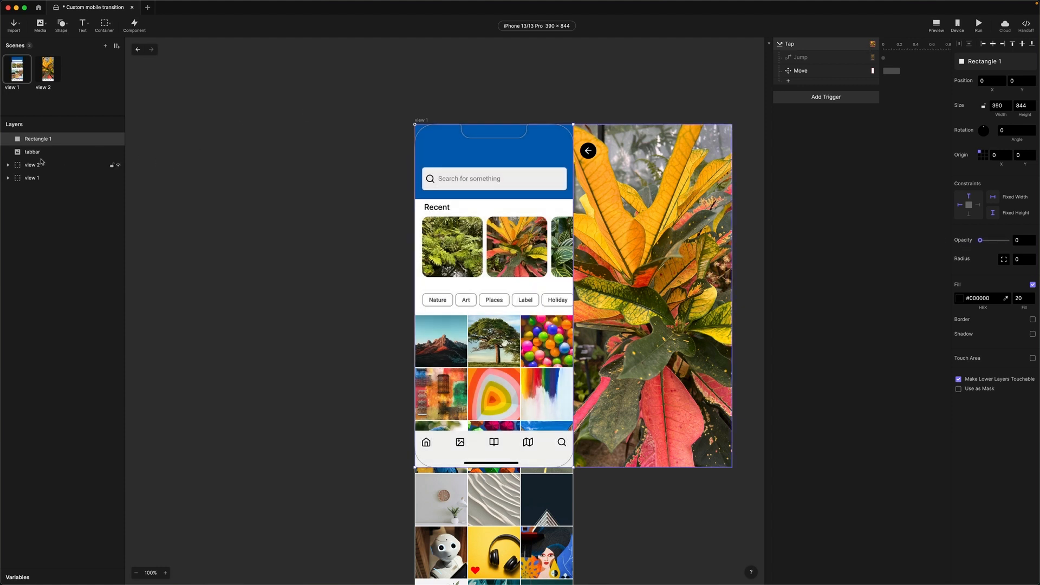
Place the rectangle at the top of the view 1 container and rename it tint
{"action": "left_click_drag", "start_coordinate": [20, 140], "coordinate": [29, 181]}
{"action": "double_click", "coordinate": [43, 178]}
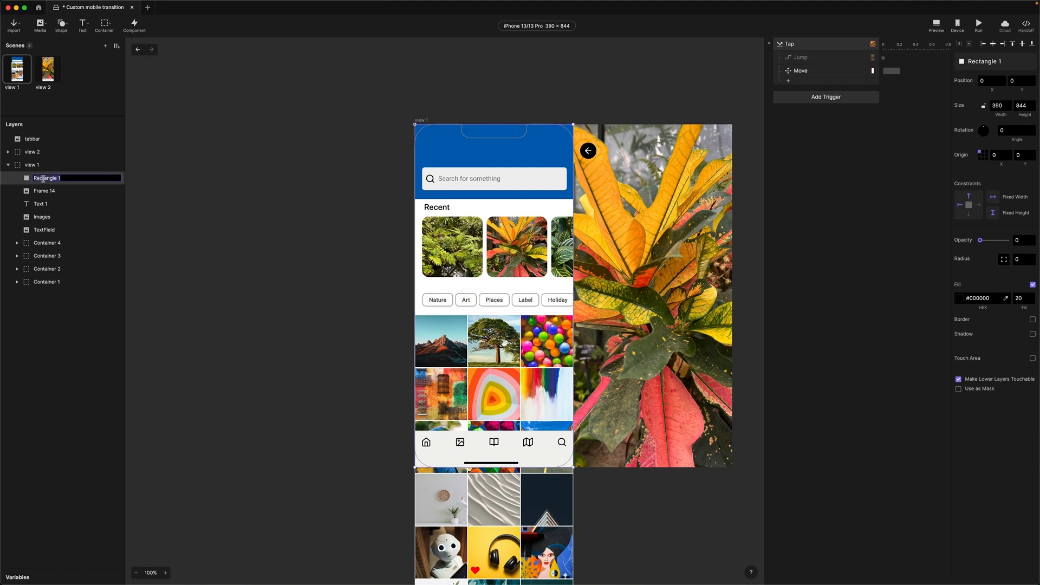
{"action": "type", "text": "tint"}
{"action": "key", "text": "Return"}
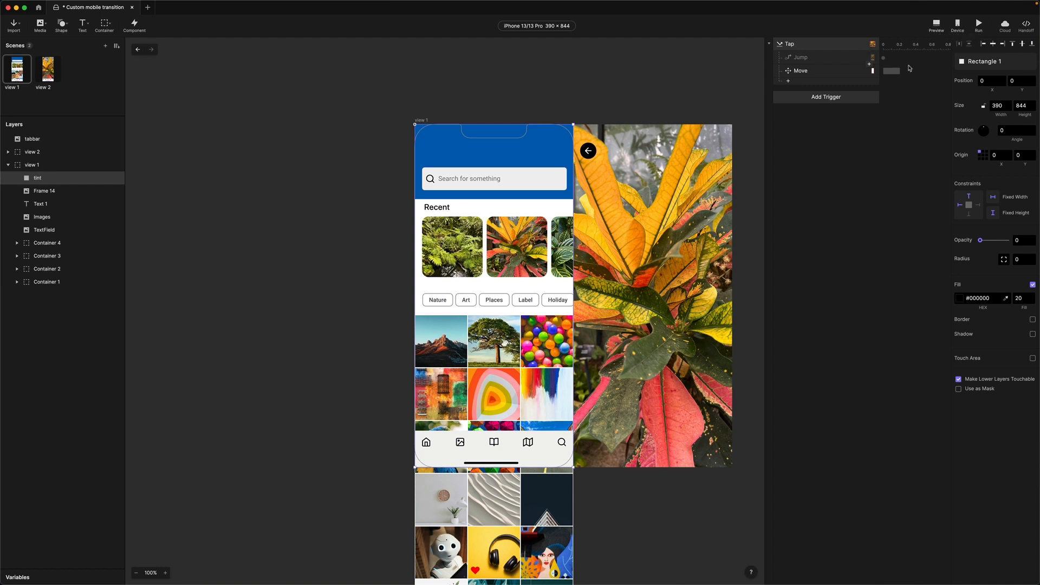
Add an Opacity response to the Tap trigger that takes the tint layer to 100
{"action": "left_click", "coordinate": [790, 82]}
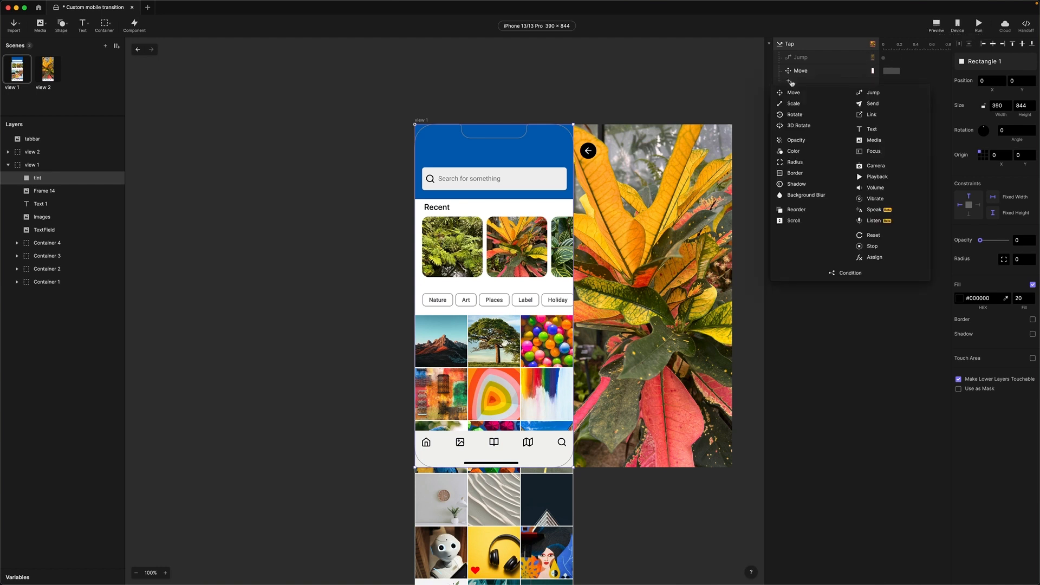
{"action": "left_click", "coordinate": [799, 144]}
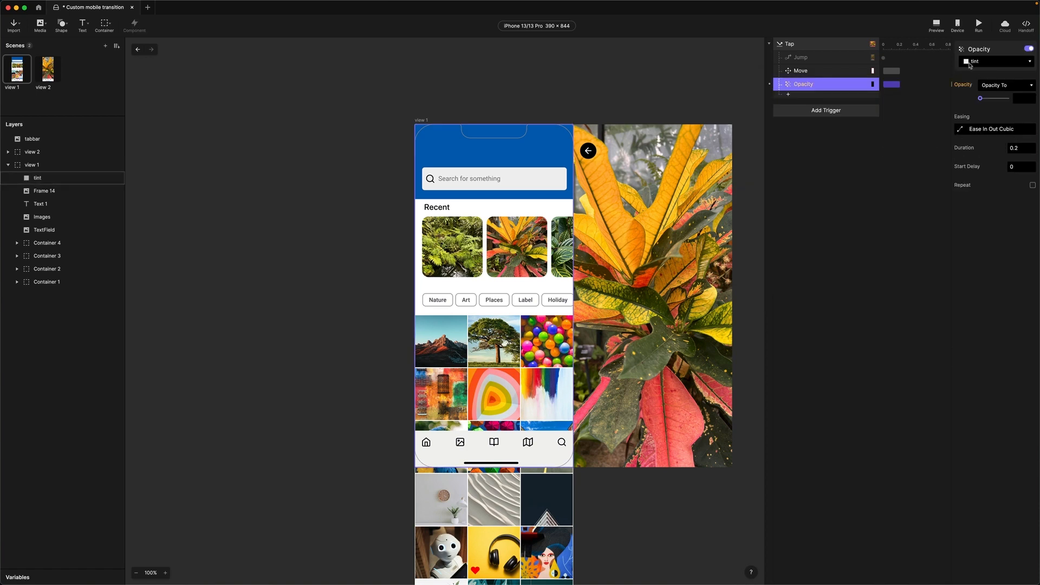
{"action": "left_click_drag", "start_coordinate": [980, 101], "coordinate": [1007, 99]}
Preview the tint fade by tapping the orange plant image under Recent, and delete the Opacity response from the Tap trigger
{"action": "left_click", "coordinate": [936, 26]}
{"action": "left_click_drag", "start_coordinate": [938, 7], "coordinate": [380, 65]}
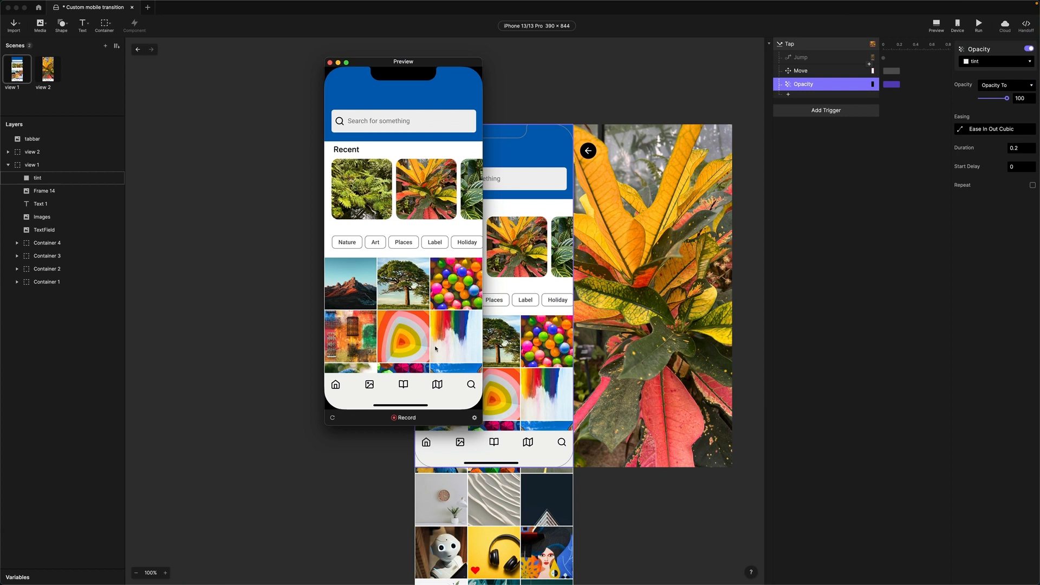
{"action": "left_click", "coordinate": [439, 194]}
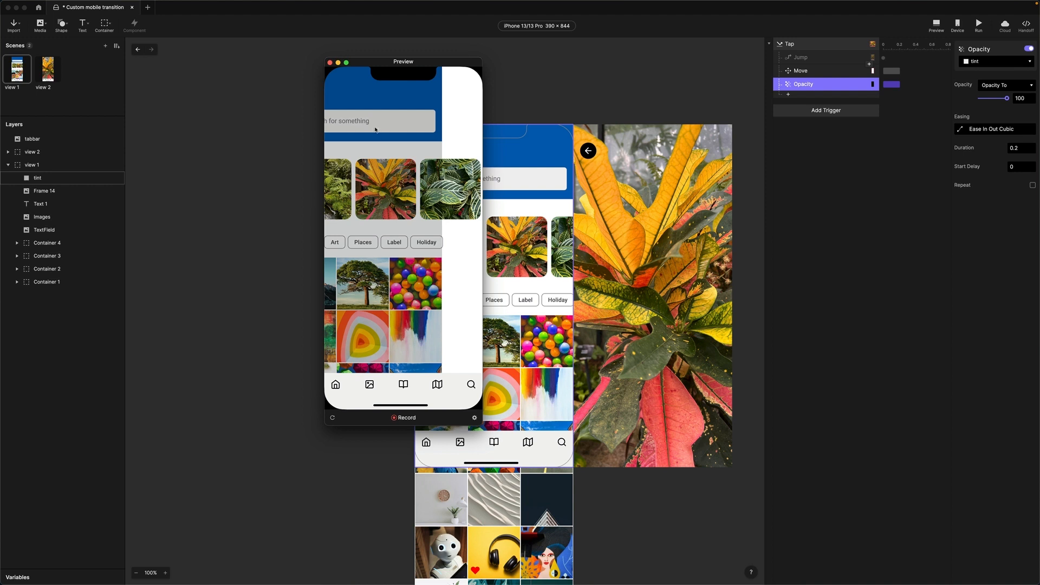
{"action": "left_click", "coordinate": [330, 63]}
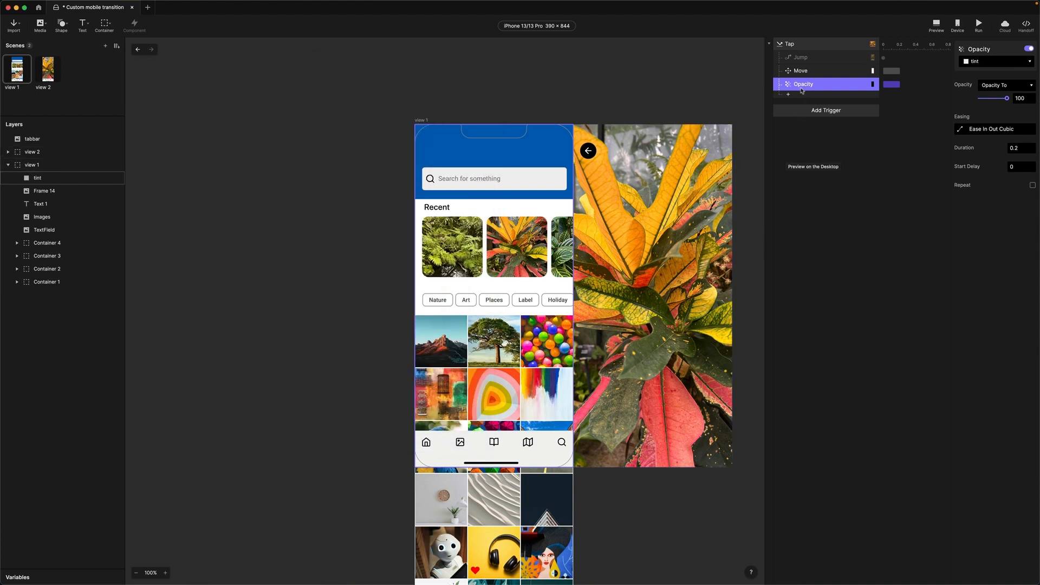
{"action": "key", "text": "BackSpace"}
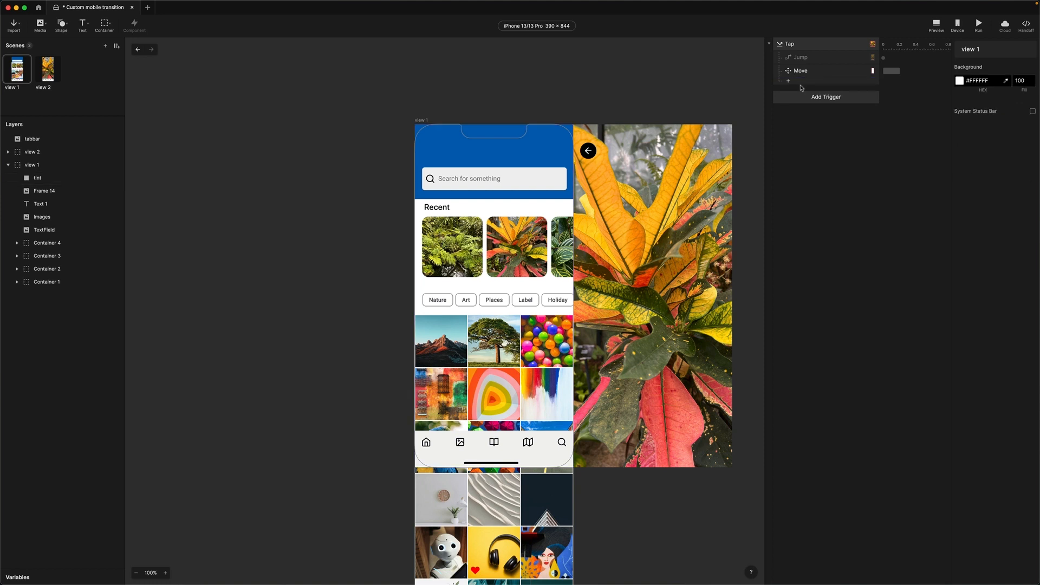
Add a Chain trigger driven by the X position of the view 1 container
{"action": "left_click", "coordinate": [809, 102]}
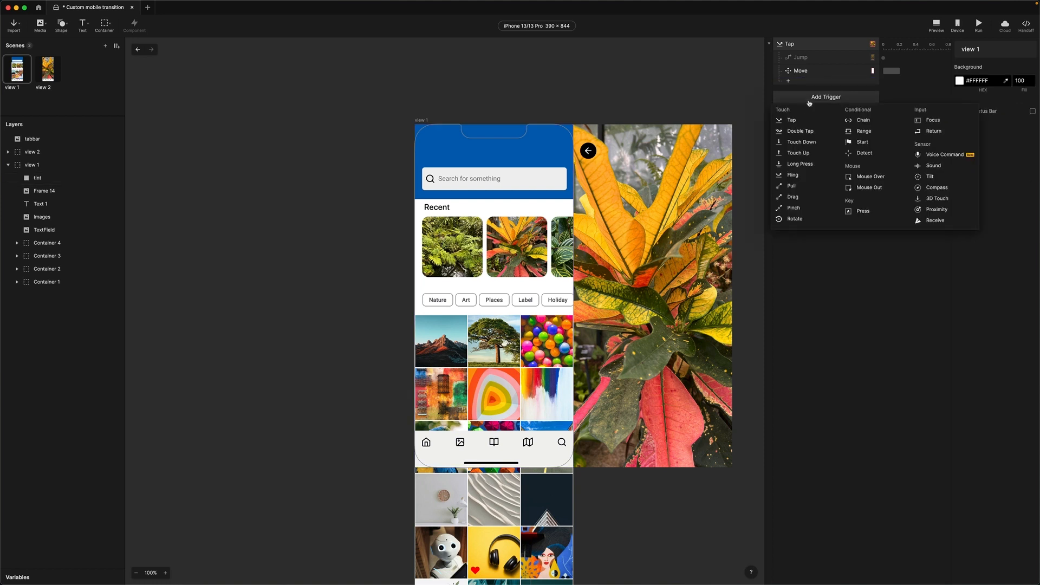
{"action": "left_click", "coordinate": [861, 121]}
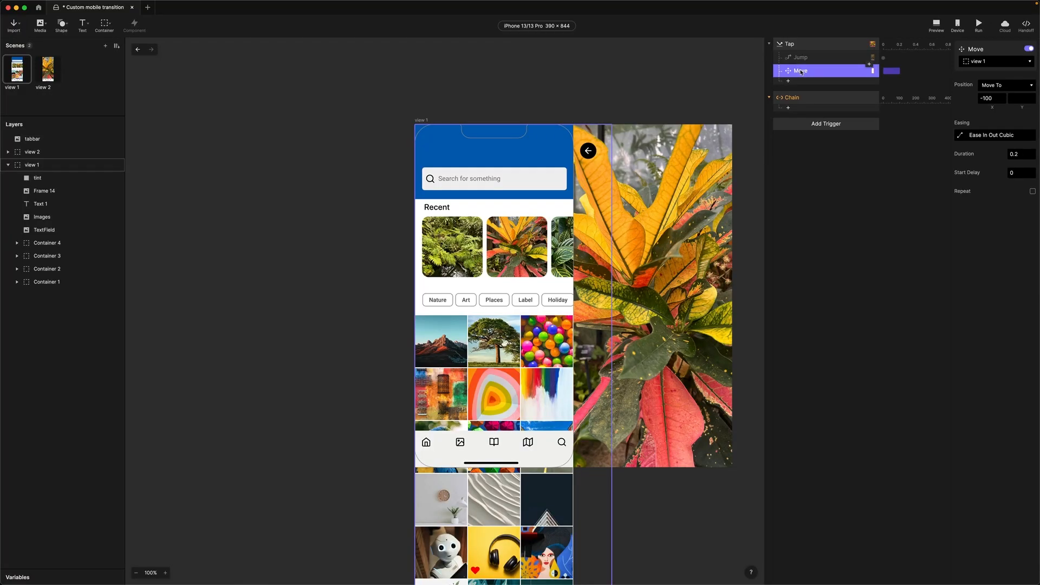
{"action": "left_click", "coordinate": [796, 99]}
{"action": "left_click", "coordinate": [981, 62]}
{"action": "left_click", "coordinate": [977, 191]}
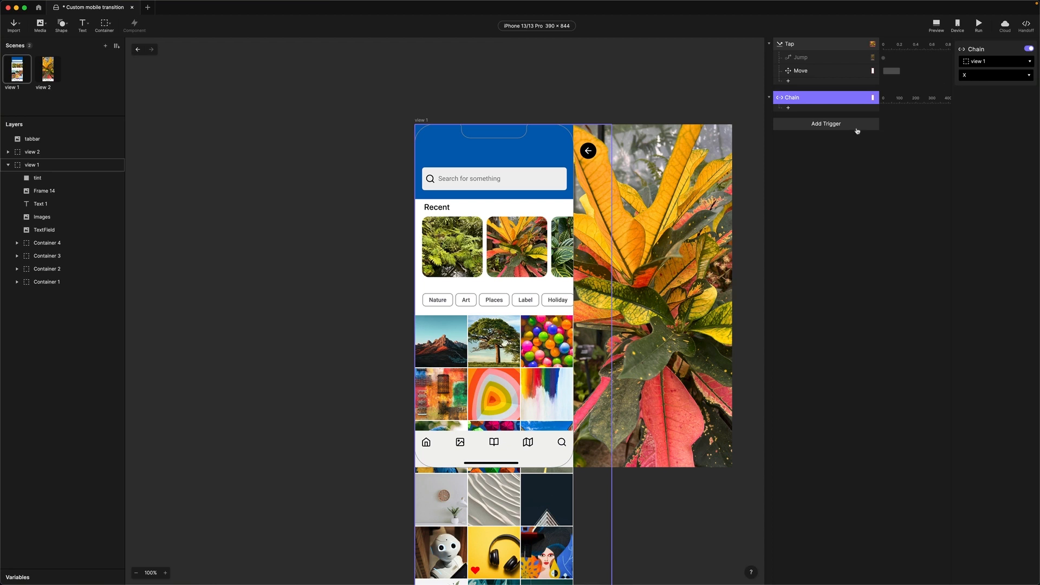
Add a Move response under the Chain trigger and target it at the view 2 container
{"action": "left_click", "coordinate": [788, 107]}
{"action": "left_click", "coordinate": [791, 120]}
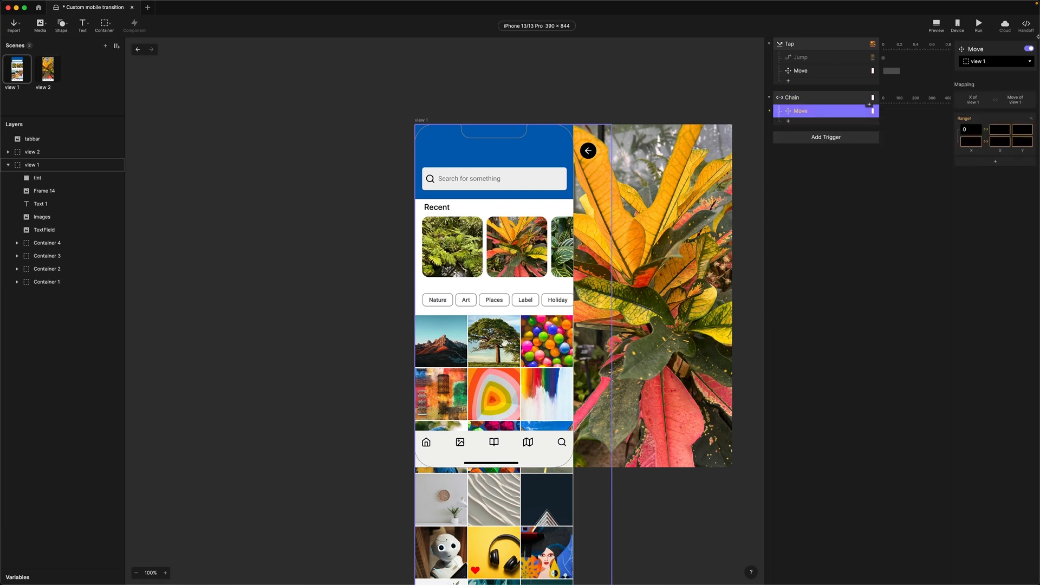
{"action": "left_click", "coordinate": [981, 61]}
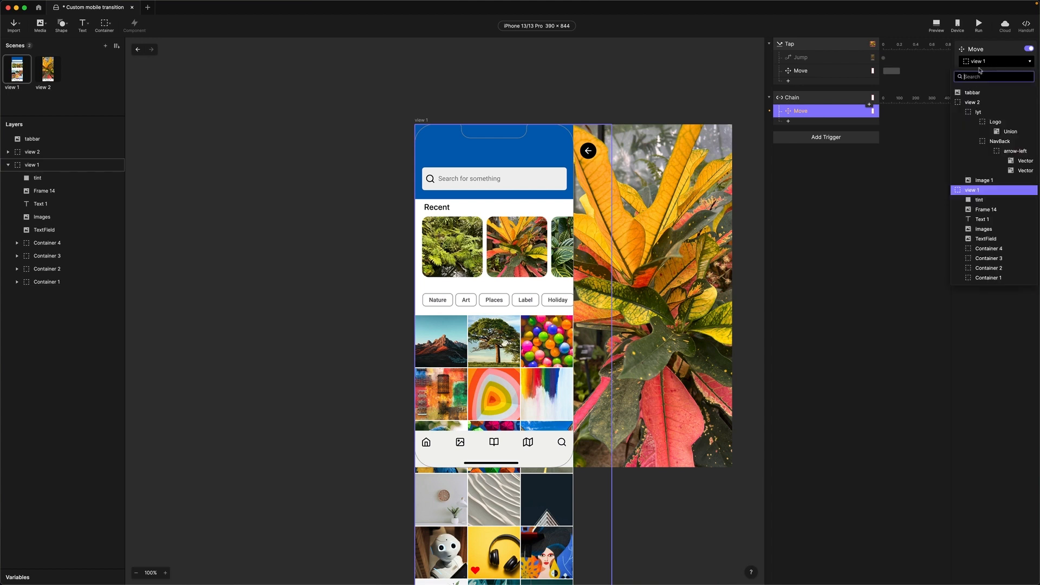
{"action": "left_click", "coordinate": [970, 103]}
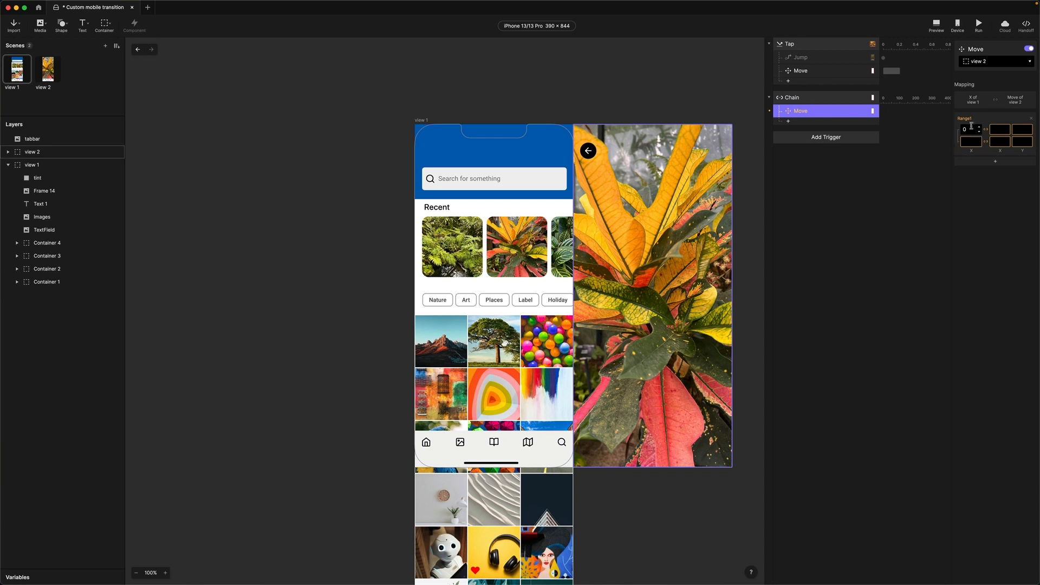
Match the Chain's Move mapping to the Tap movement by ending the view 1 X range at -100
{"action": "left_click", "coordinate": [845, 71]}
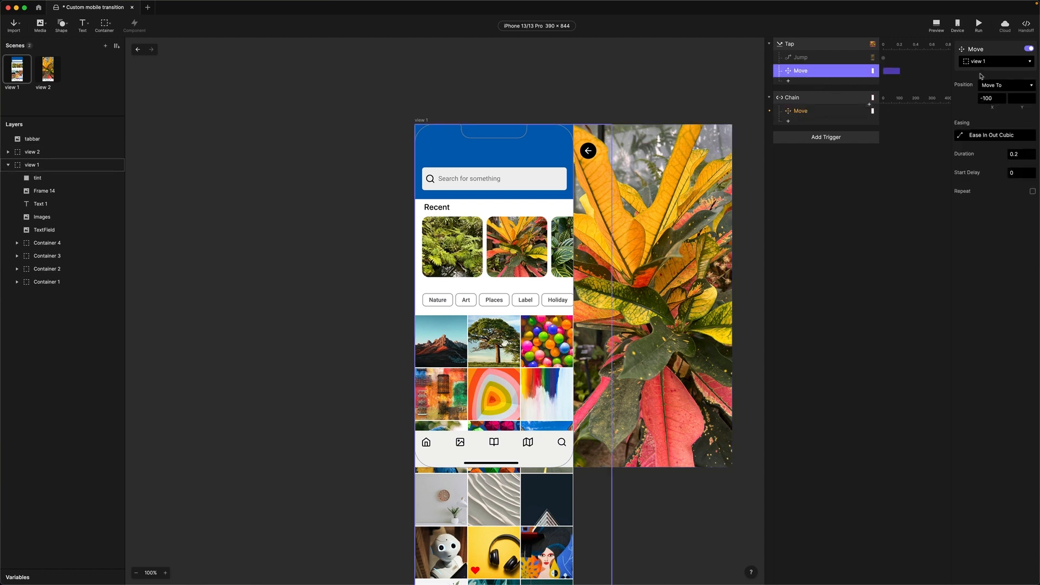
{"action": "left_click", "coordinate": [801, 111]}
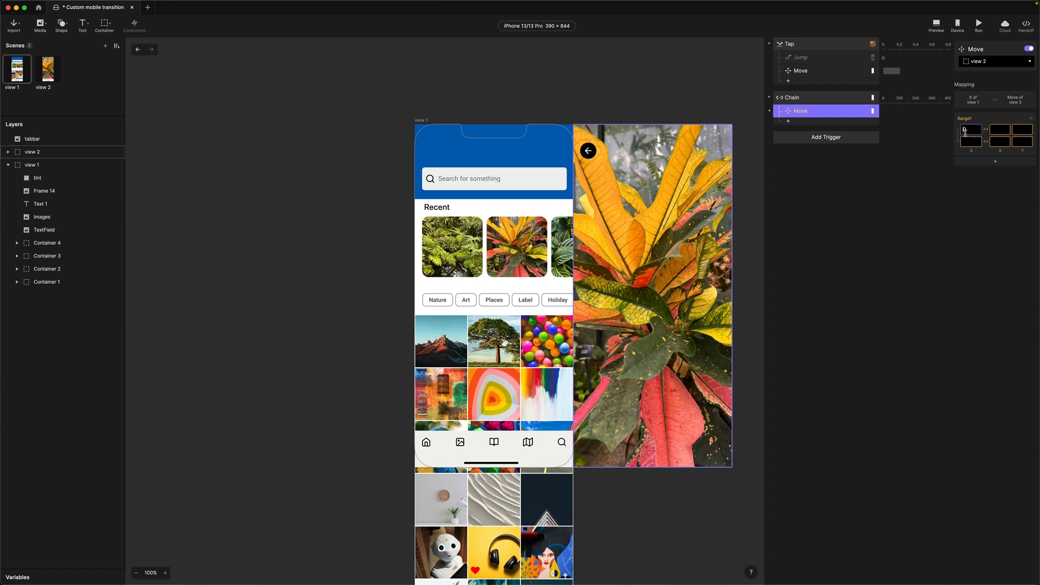
{"action": "left_click", "coordinate": [969, 142]}
{"action": "type", "text": "-100"}
{"action": "key", "text": "Return"}
Check view 2's position and set its mapped X range in the Chain's Move response from 390 to 0
{"action": "left_click", "coordinate": [670, 194]}
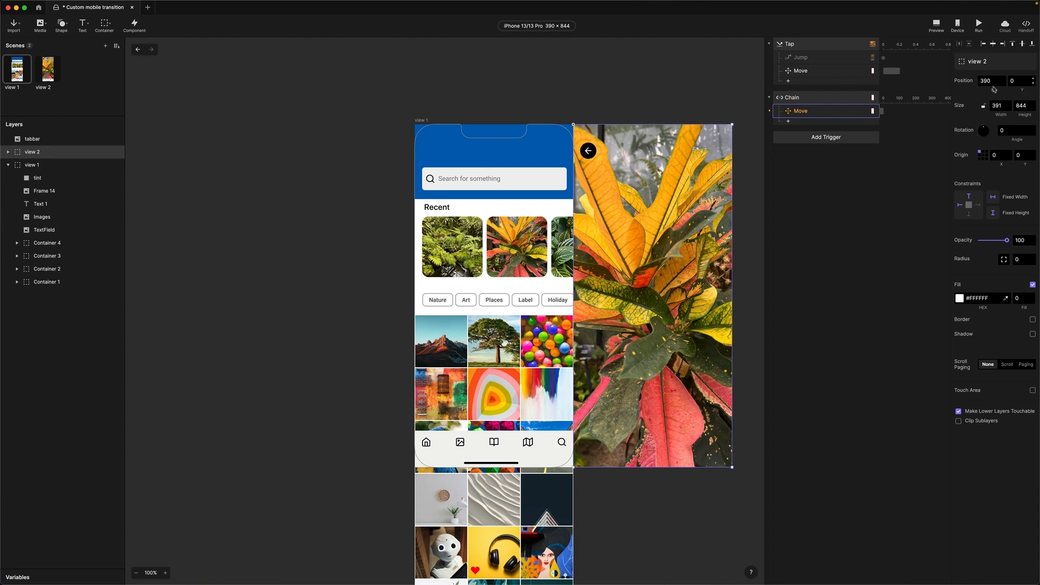
{"action": "left_click", "coordinate": [807, 112]}
{"action": "left_click", "coordinate": [1000, 130]}
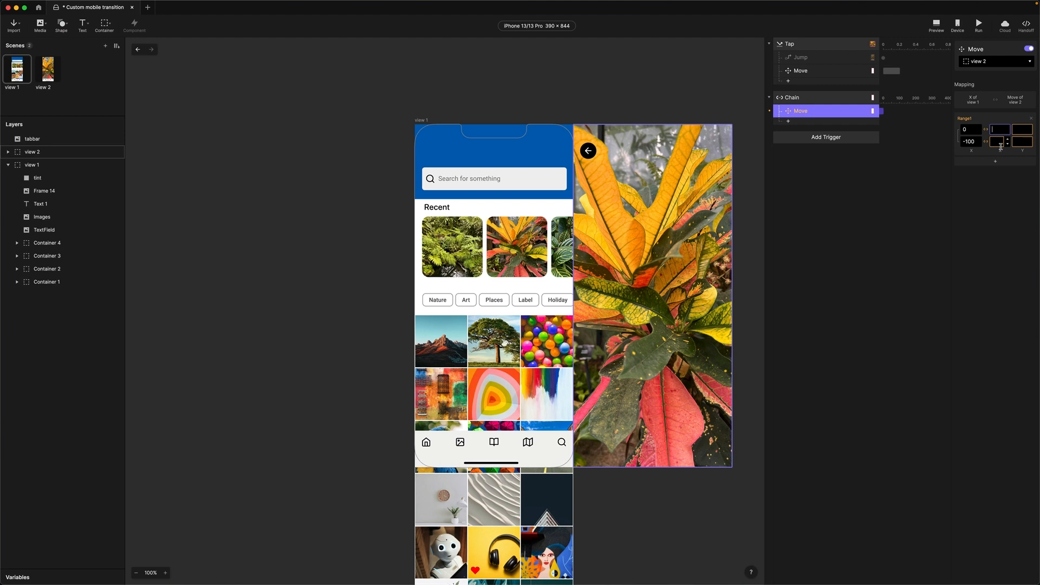
{"action": "type", "text": "390"}
{"action": "left_click", "coordinate": [998, 139]}
{"action": "type", "text": "0"}
{"action": "key", "text": "Return"}
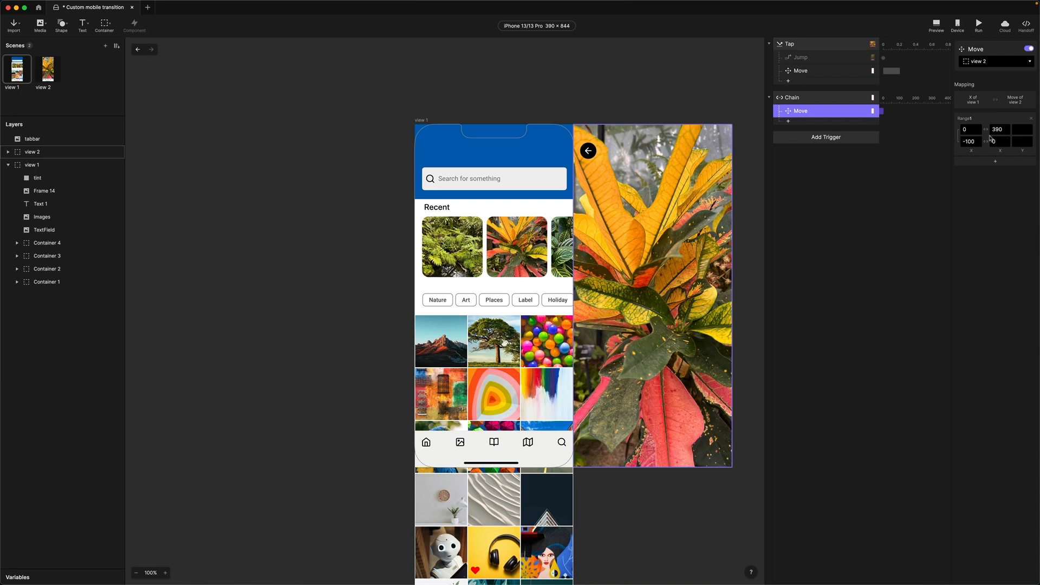
Set the Tap trigger's Move response for view 1 to a 0.5 duration with Ease Out Cubic easing
{"action": "left_click", "coordinate": [807, 71]}
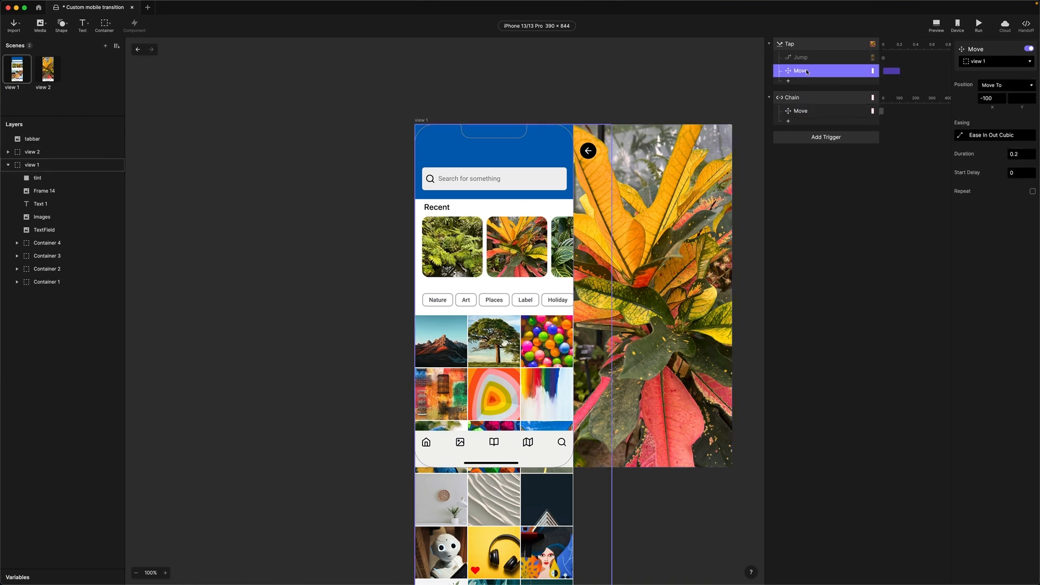
{"action": "left_click", "coordinate": [1022, 155]}
{"action": "type", "text": "5"}
{"action": "key", "text": "Return"}
{"action": "left_click", "coordinate": [960, 137]}
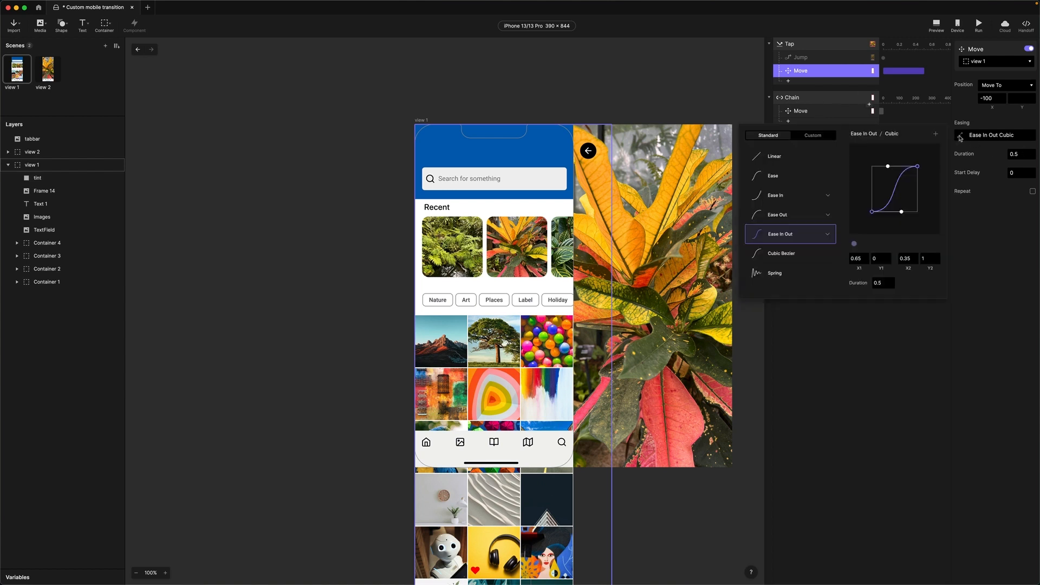
{"action": "left_click", "coordinate": [782, 215]}
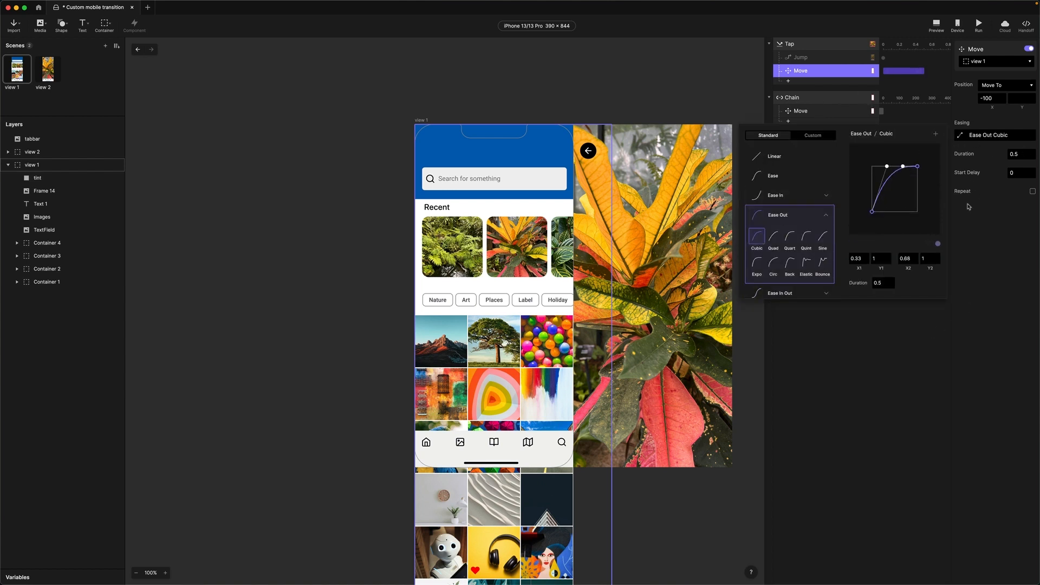
{"action": "left_click", "coordinate": [982, 292]}
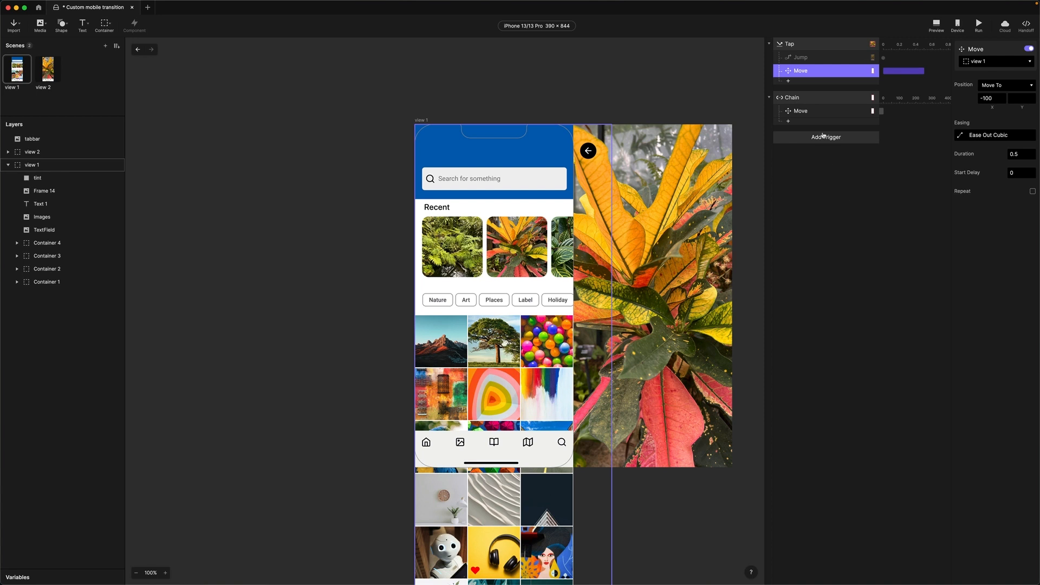
Review the Chain trigger's Move mapping for view 2, and preview the transition started by the second Recent image
{"action": "left_click", "coordinate": [814, 101]}
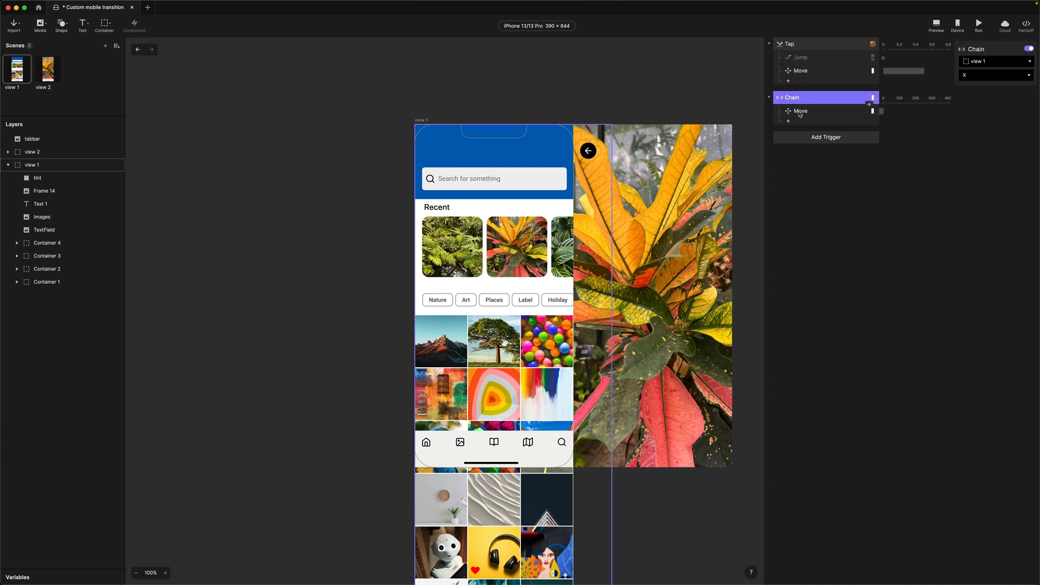
{"action": "left_click", "coordinate": [802, 112]}
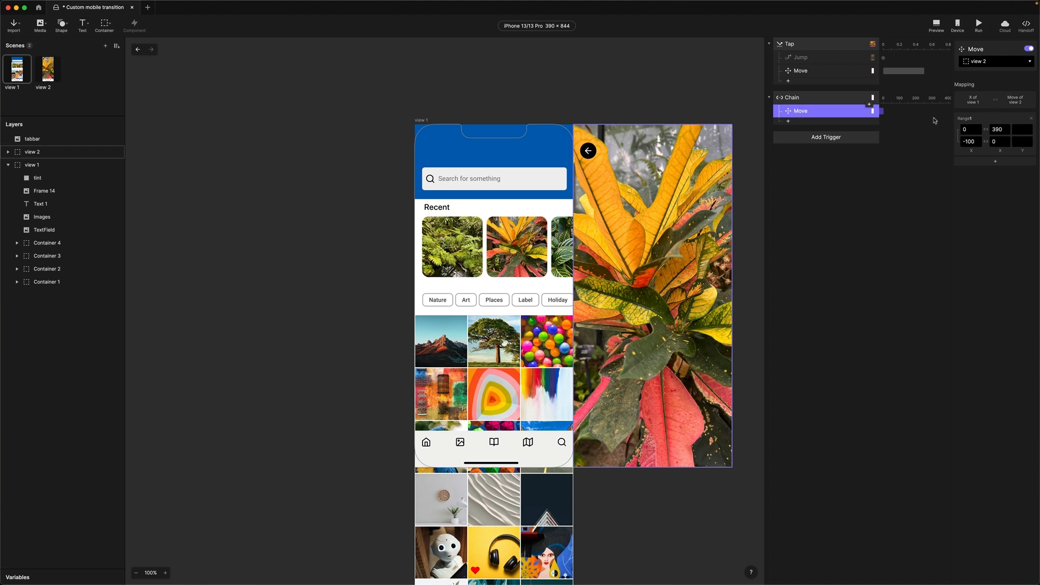
{"action": "left_click", "coordinate": [936, 25]}
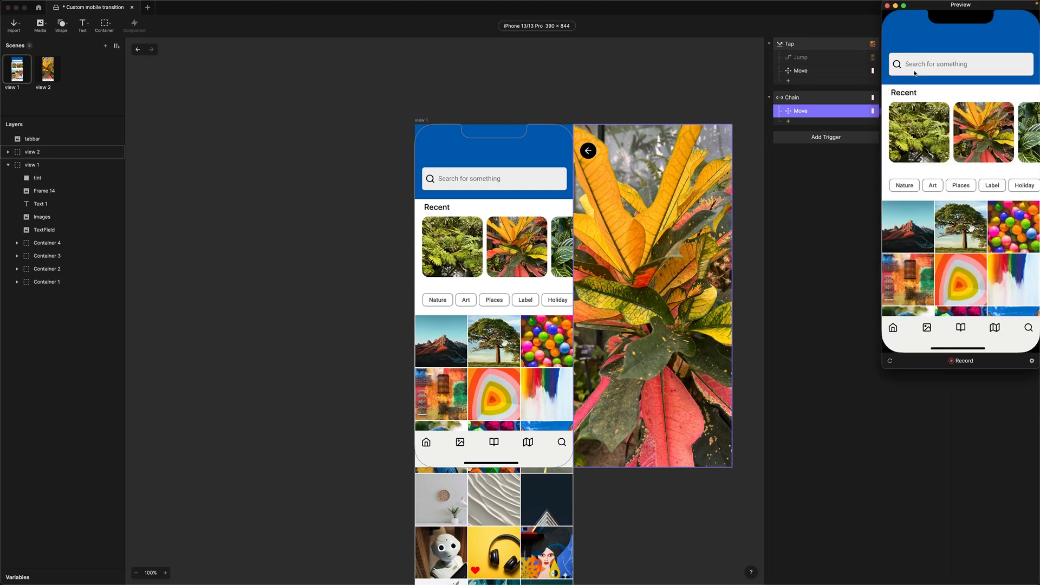
{"action": "left_click_drag", "start_coordinate": [927, 7], "coordinate": [274, 104]}
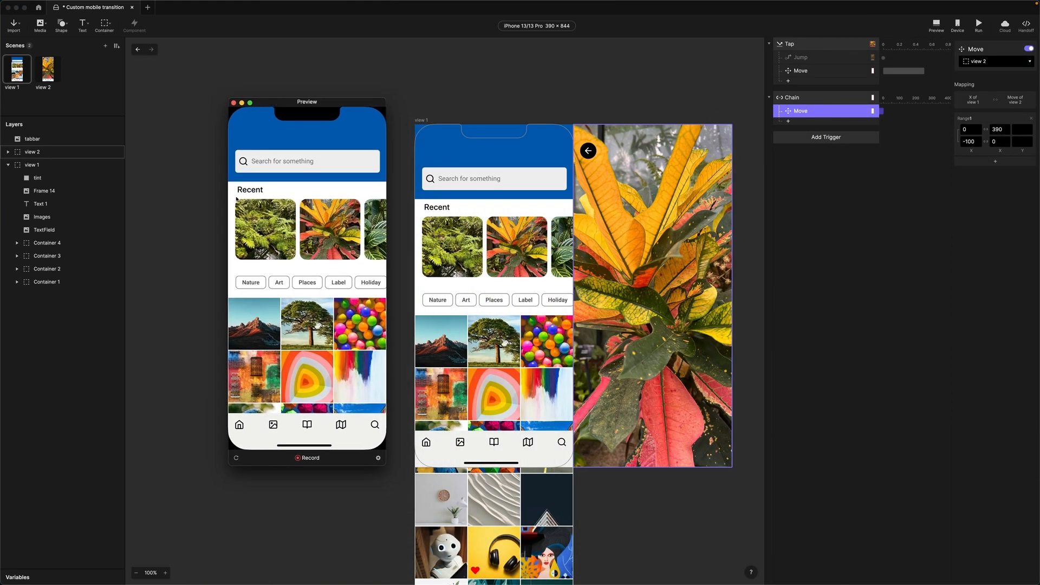
{"action": "left_click", "coordinate": [327, 244]}
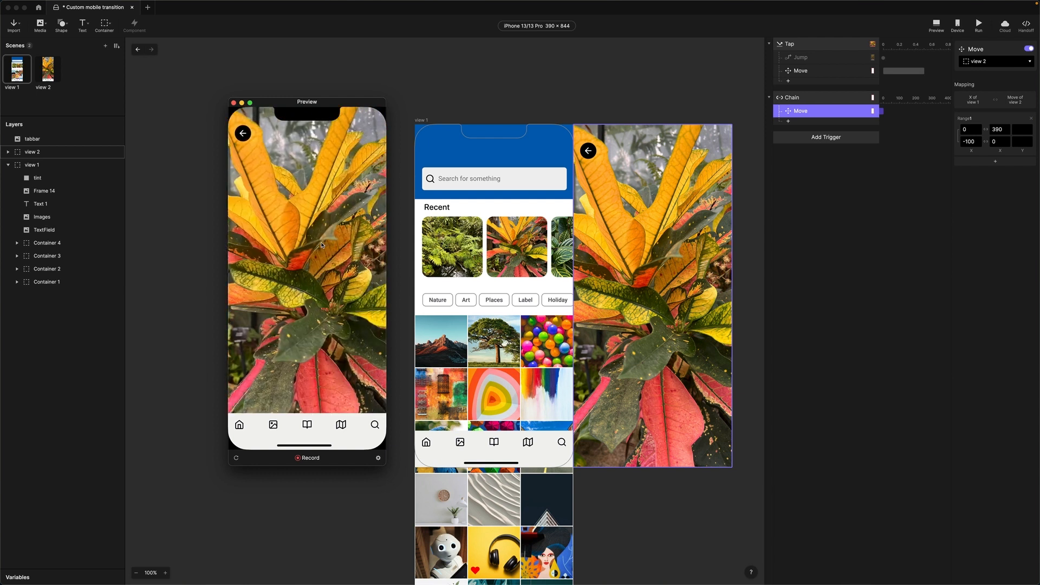
Slow the preview's playback speed to .5x and replay the transition from the second Recent image
{"action": "left_click", "coordinate": [378, 458]}
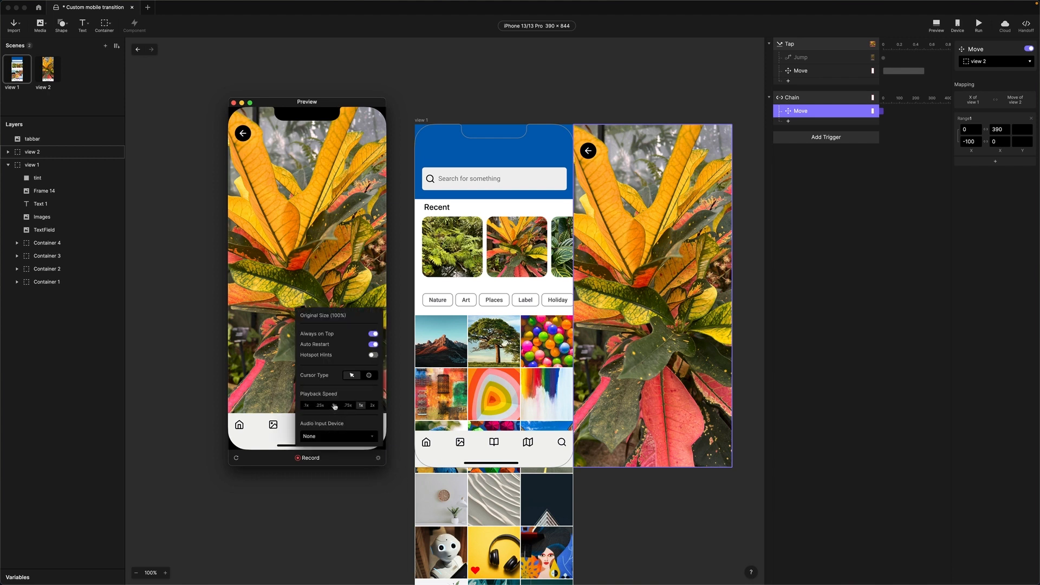
{"action": "left_click", "coordinate": [334, 406]}
{"action": "left_click", "coordinate": [378, 458]}
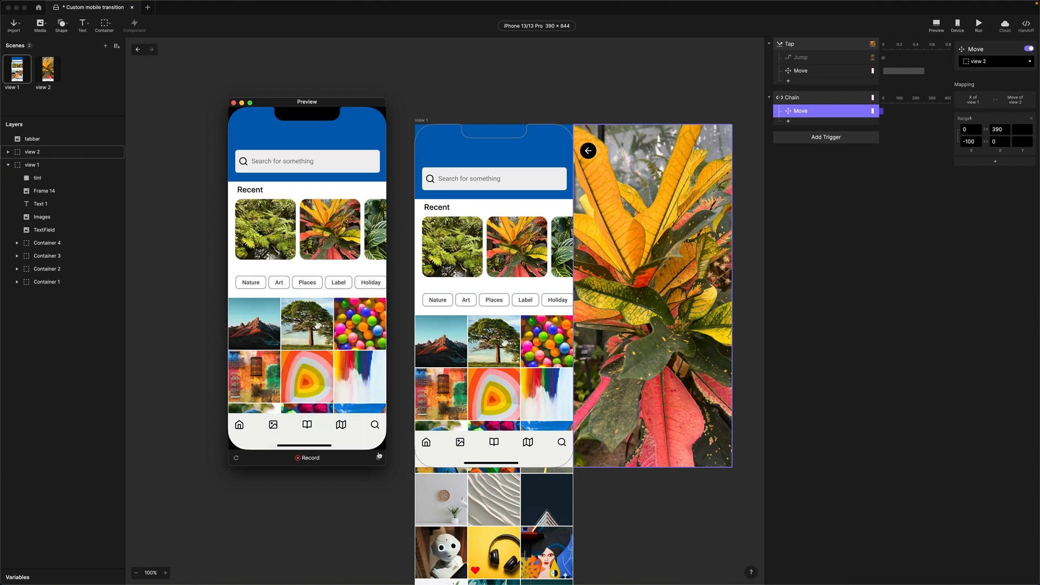
{"action": "left_click", "coordinate": [343, 248]}
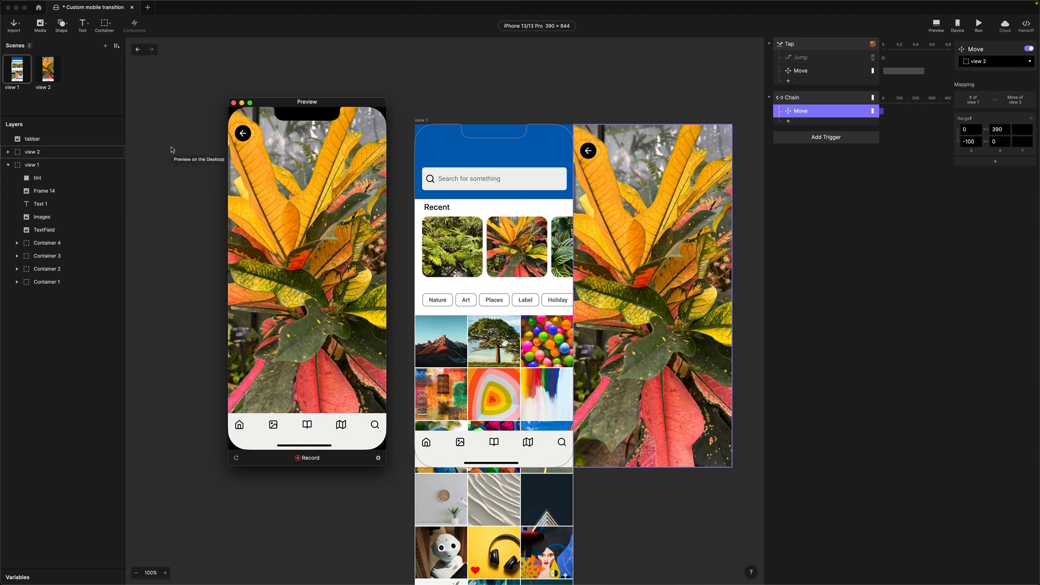
{"action": "left_click", "coordinate": [234, 103]}
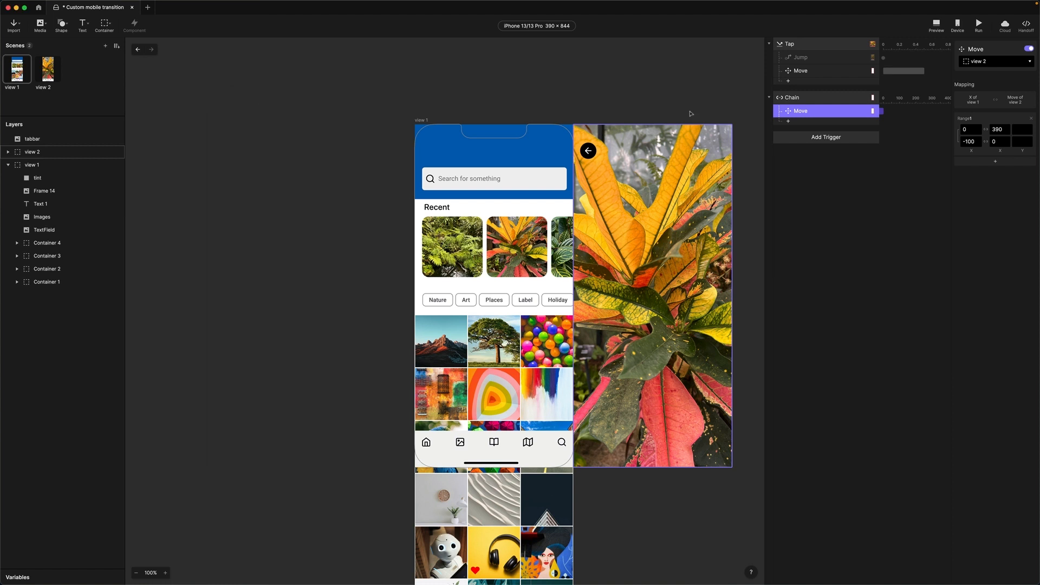
Add an Opacity response under the Chain trigger and target it at the tint layer
{"action": "left_click", "coordinate": [788, 121]}
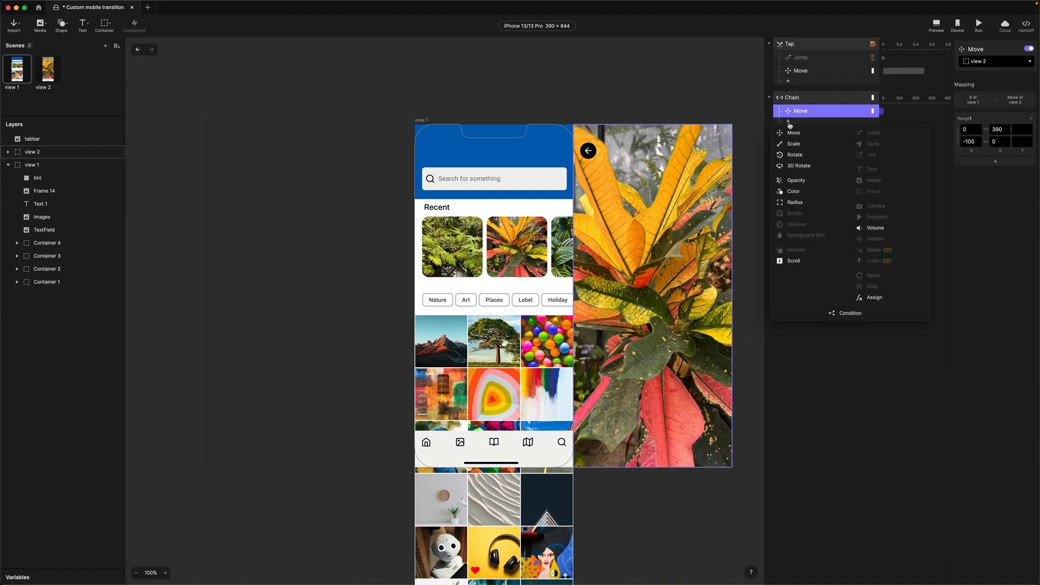
{"action": "left_click", "coordinate": [796, 181]}
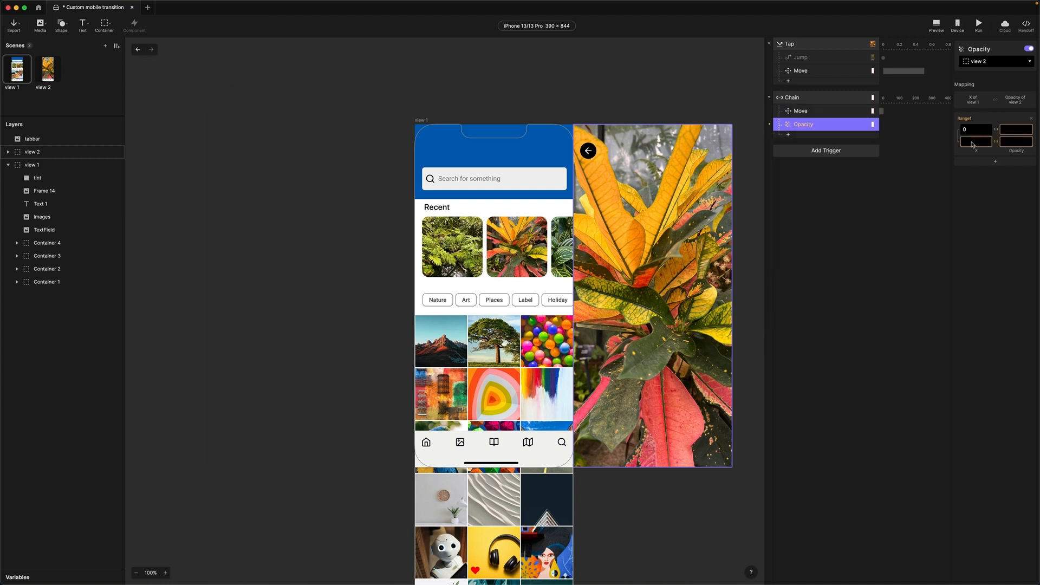
{"action": "left_click", "coordinate": [986, 62]}
{"action": "type", "text": "tin"}
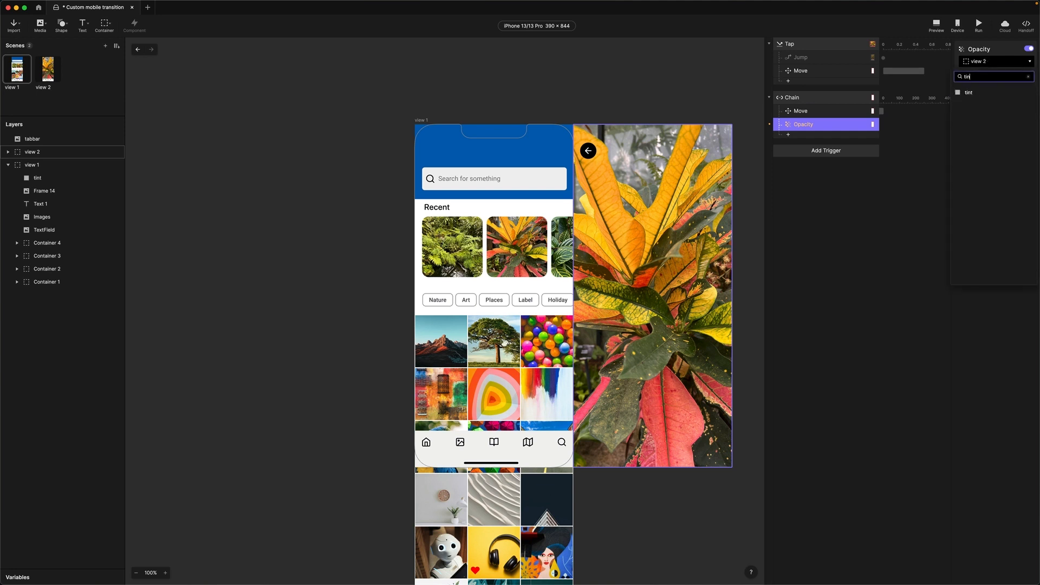
{"action": "left_click", "coordinate": [972, 94]}
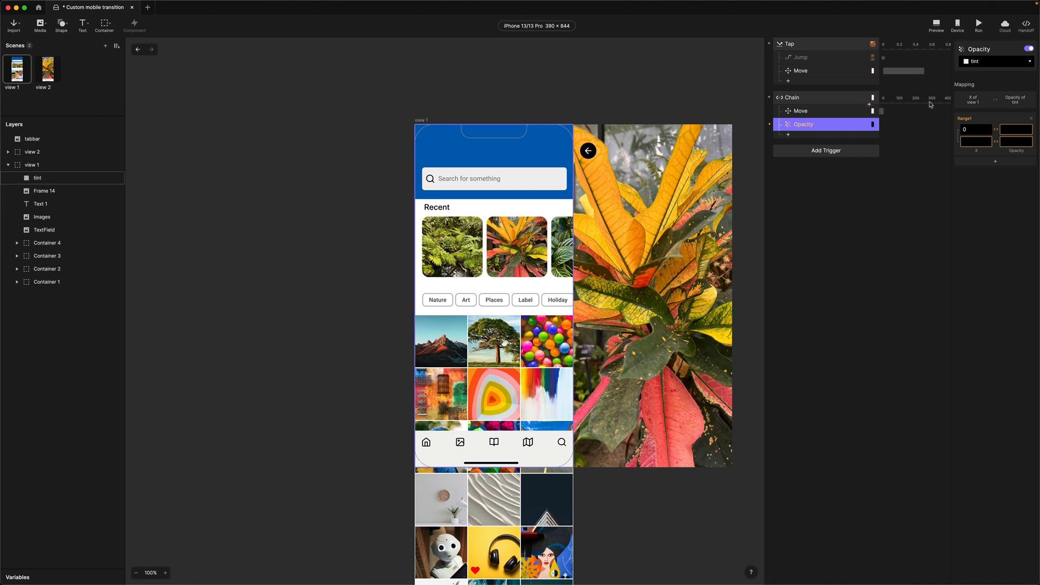
Map view 1's X range of 0 to -100 to a tint opacity range of 0 to 100
{"action": "left_click", "coordinate": [975, 142]}
{"action": "type", "text": "-1"}
{"action": "key", "text": "Return"}
{"action": "left_click", "coordinate": [1018, 129]}
{"action": "left_click", "coordinate": [1015, 142]}
{"action": "type", "text": "100"}
{"action": "key", "text": "Return"}
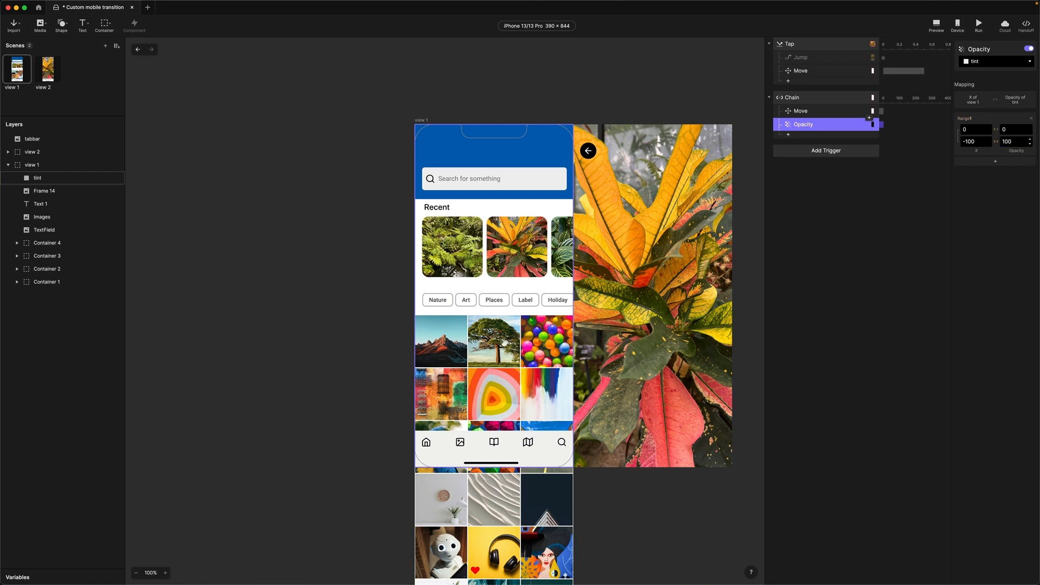
Preview the transition twice from the second Recent image to check how the tint fades in over view 1
{"action": "left_click", "coordinate": [936, 26]}
{"action": "left_click_drag", "start_coordinate": [924, 4], "coordinate": [214, 126]}
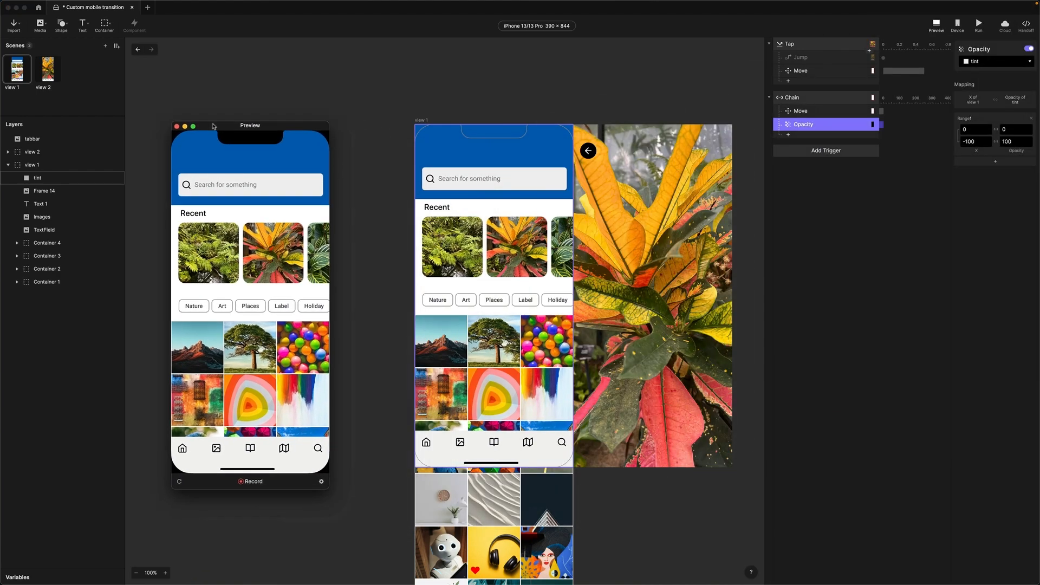
{"action": "left_click", "coordinate": [282, 258]}
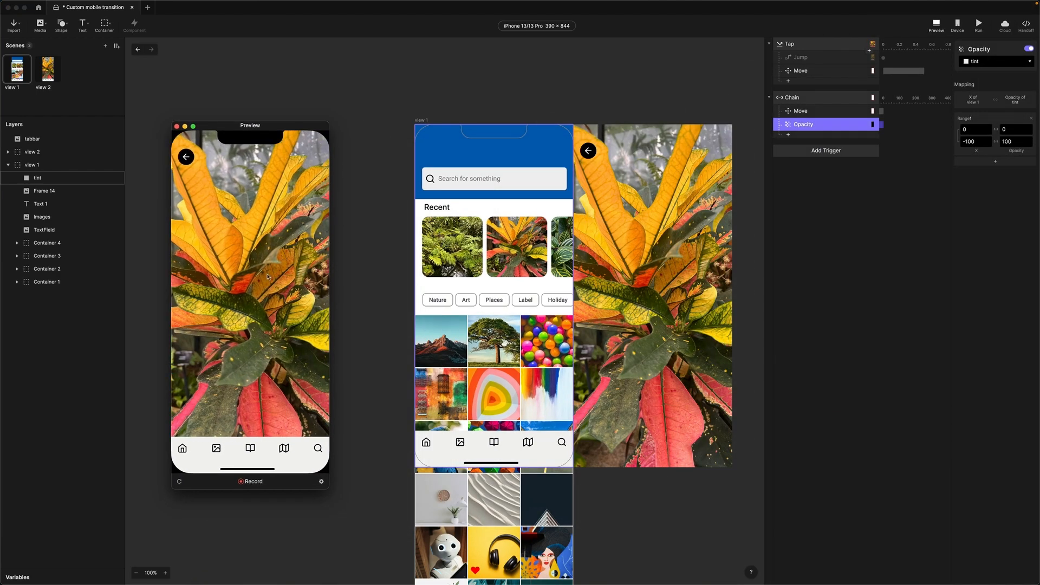
{"action": "left_click", "coordinate": [180, 481]}
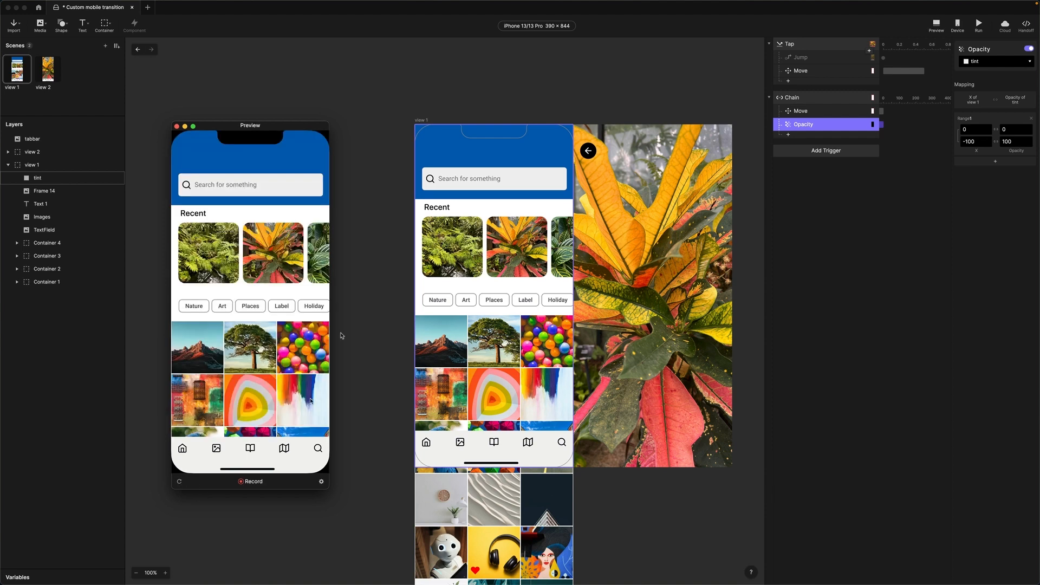
{"action": "left_click", "coordinate": [281, 266]}
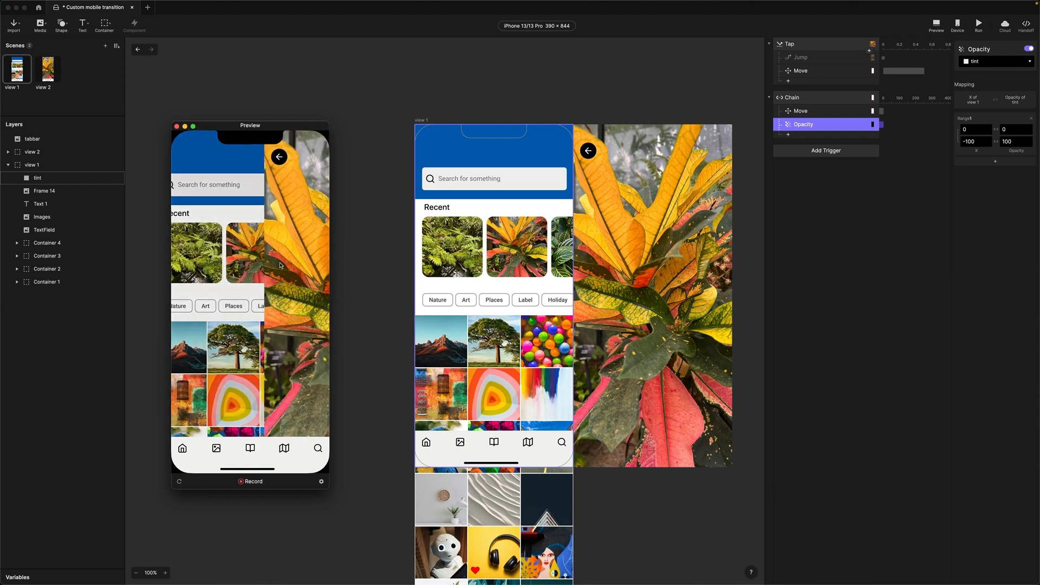
{"action": "left_click", "coordinate": [176, 126]}
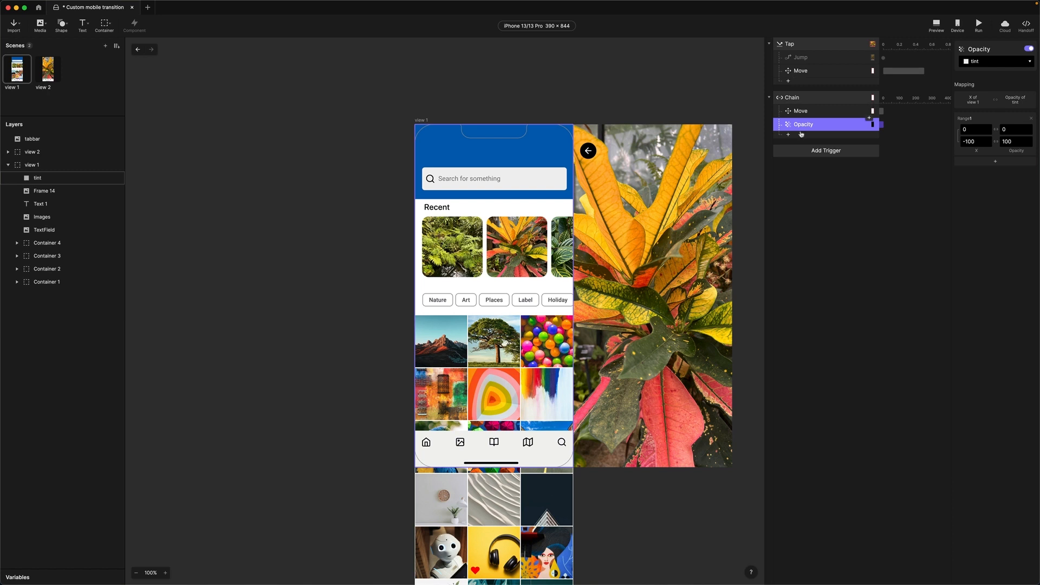
Try a stronger tint by setting the tint layer's fill opacity to 80, and preview the transition
{"action": "left_click", "coordinate": [37, 177]}
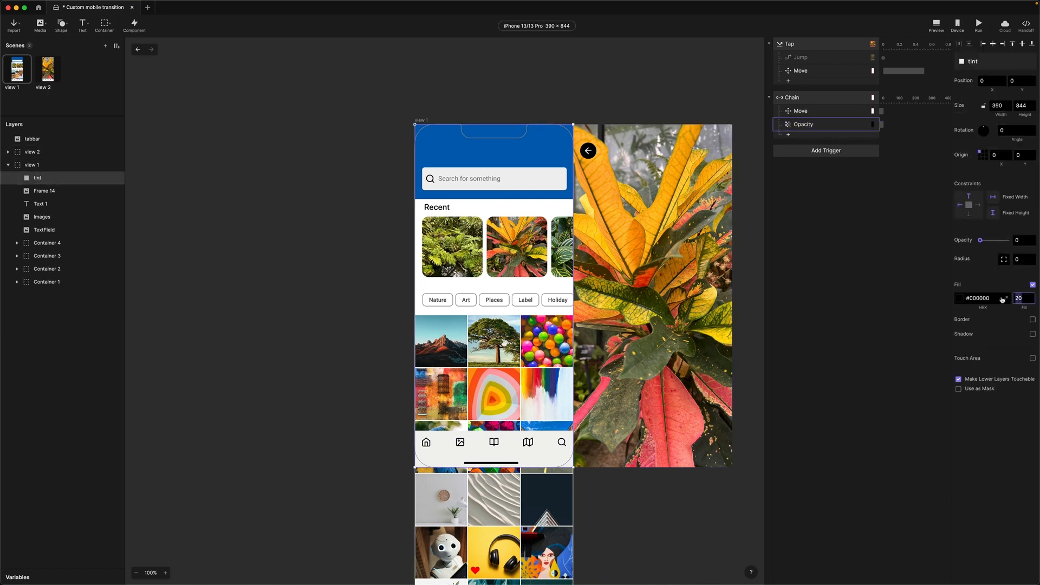
{"action": "type", "text": "80"}
{"action": "key", "text": "Return"}
{"action": "left_click", "coordinate": [936, 25]}
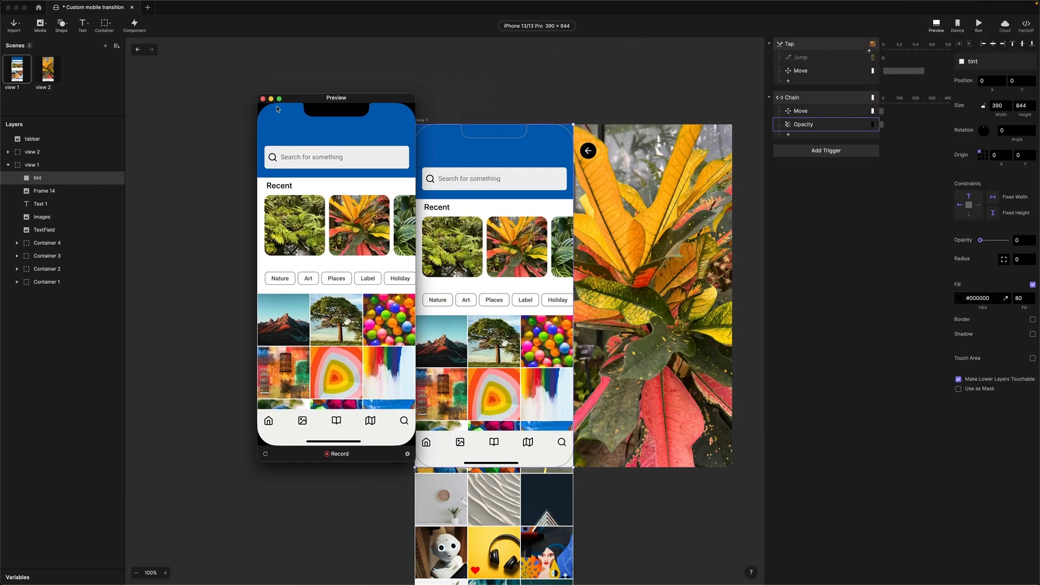
{"action": "left_click", "coordinate": [353, 238]}
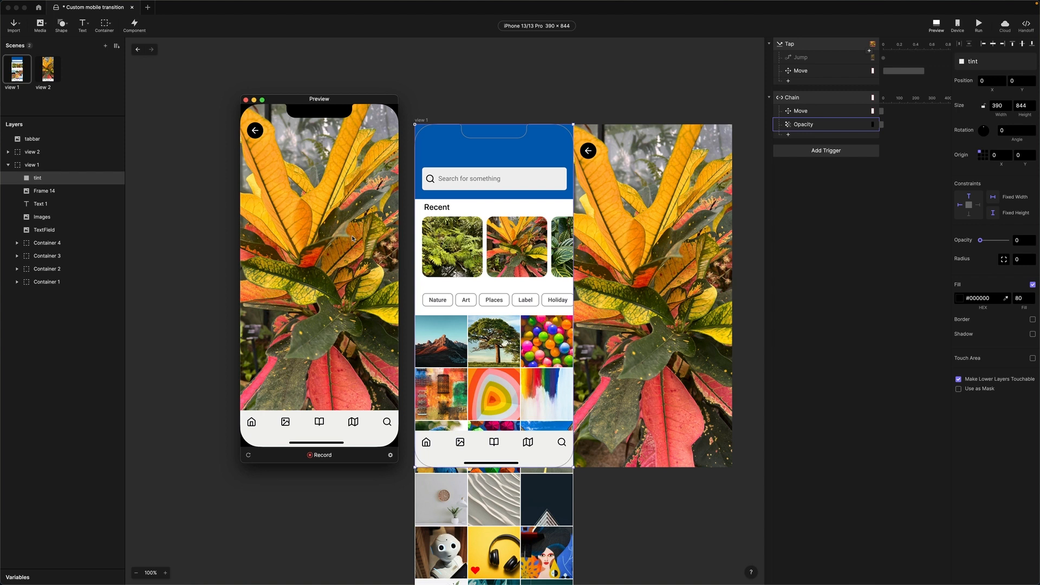
{"action": "left_click", "coordinate": [246, 100]}
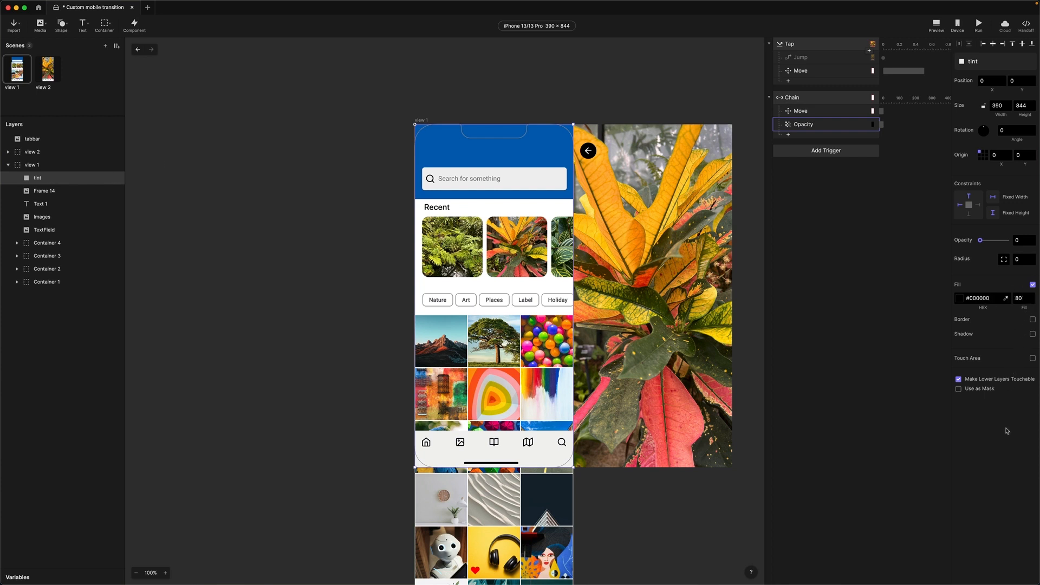
Set the tint layer's fill opacity to 20
{"action": "left_click", "coordinate": [1018, 298]}
{"action": "type", "text": "8"}
{"action": "key", "text": "Escape"}
{"action": "left_click", "coordinate": [1023, 299]}
{"action": "key", "text": "BackSpace"}
{"action": "type", "text": "20"}
{"action": "key", "text": "Return"}
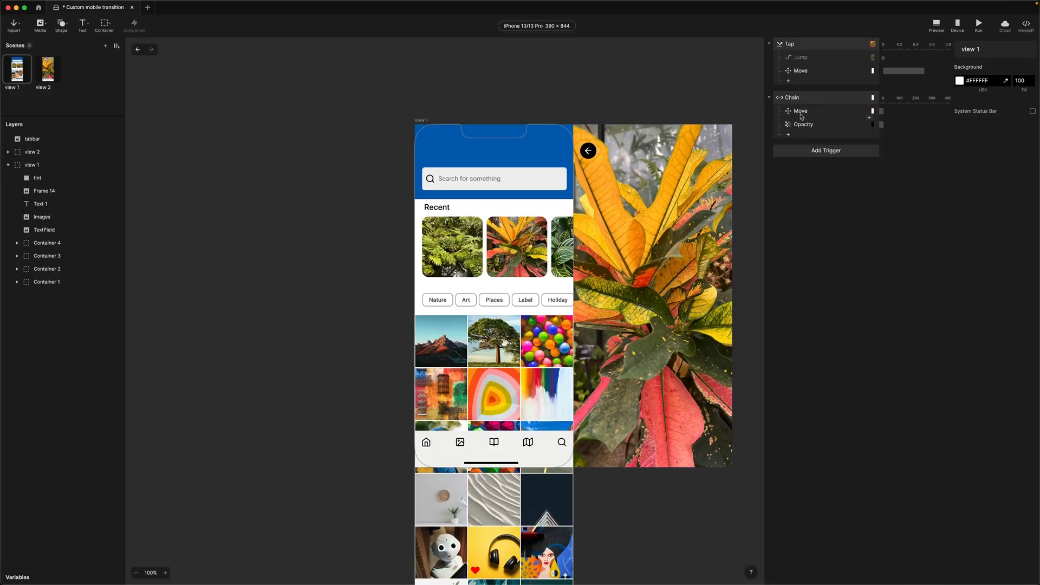
Add a Tap trigger to the back arrow's lyt container in view 2
{"action": "left_click", "coordinate": [801, 115]}
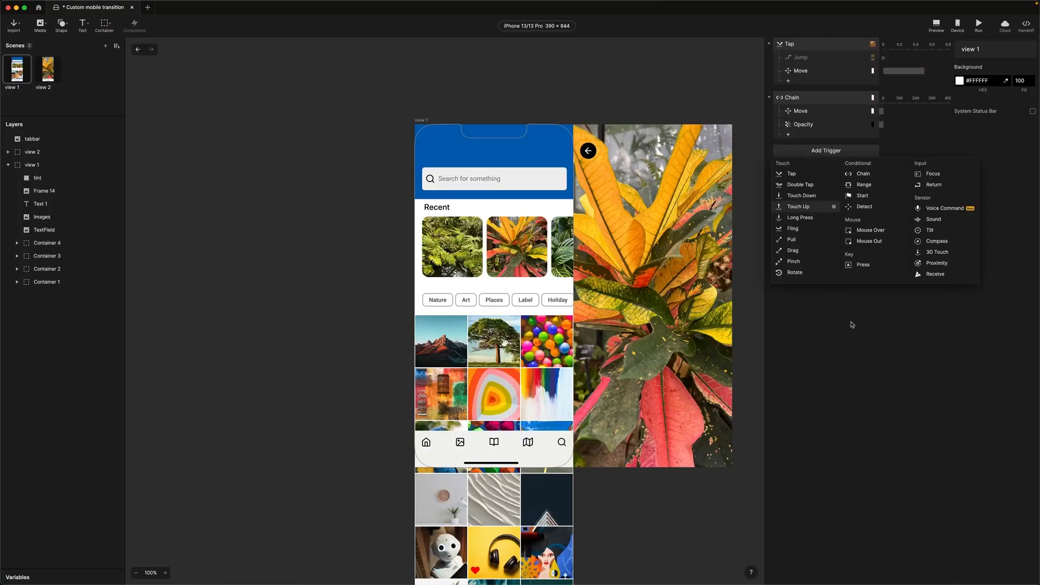
{"action": "key", "text": "Escape"}
{"action": "left_click", "coordinate": [589, 151]}
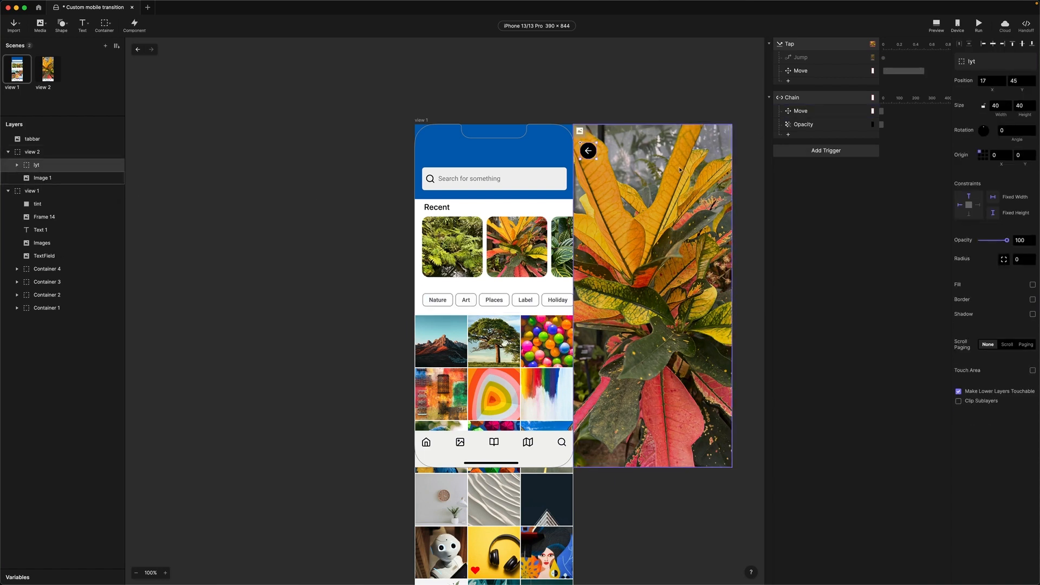
{"action": "left_click", "coordinate": [807, 152]}
{"action": "left_click", "coordinate": [791, 171]}
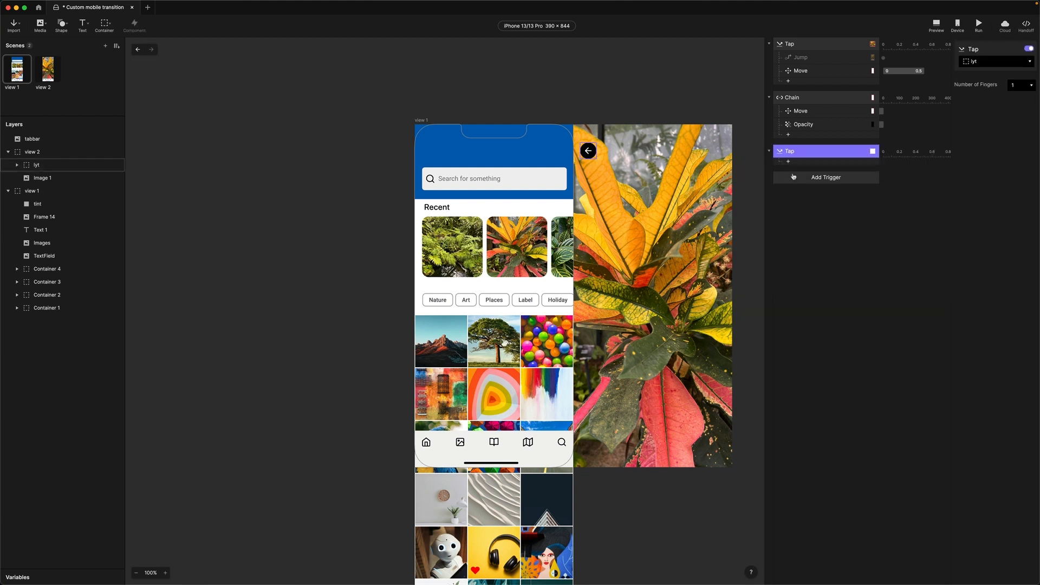
Add a Reset response under the back arrow's Tap trigger and target it at view 1
{"action": "left_click", "coordinate": [795, 164]}
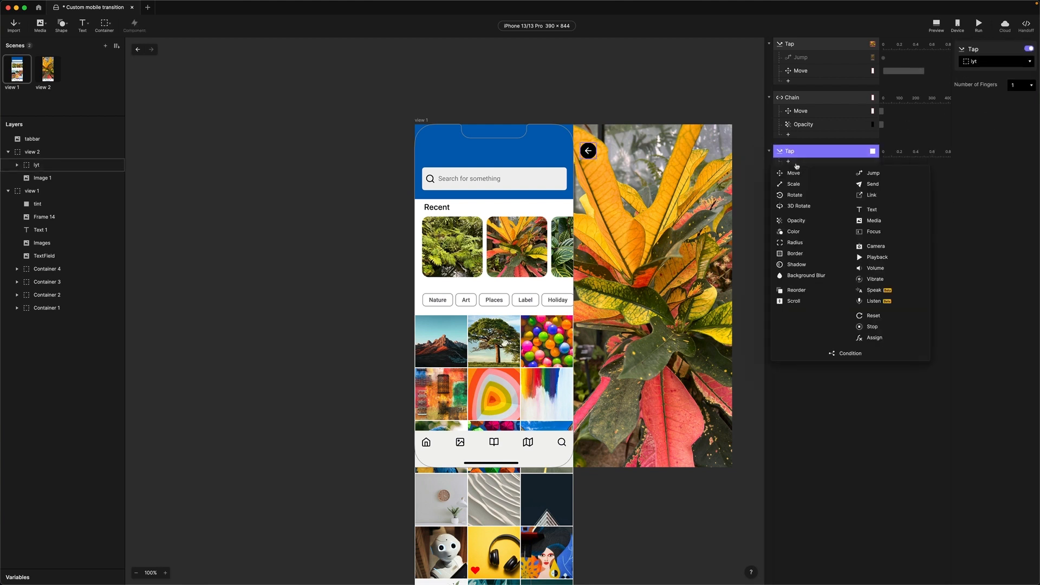
{"action": "left_click", "coordinate": [921, 315]}
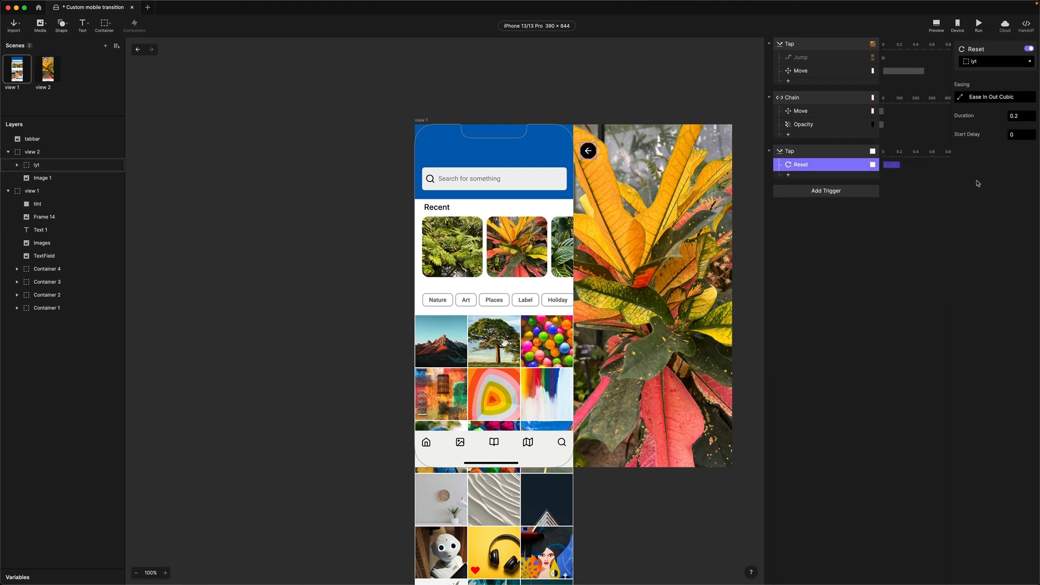
{"action": "left_click", "coordinate": [970, 63]}
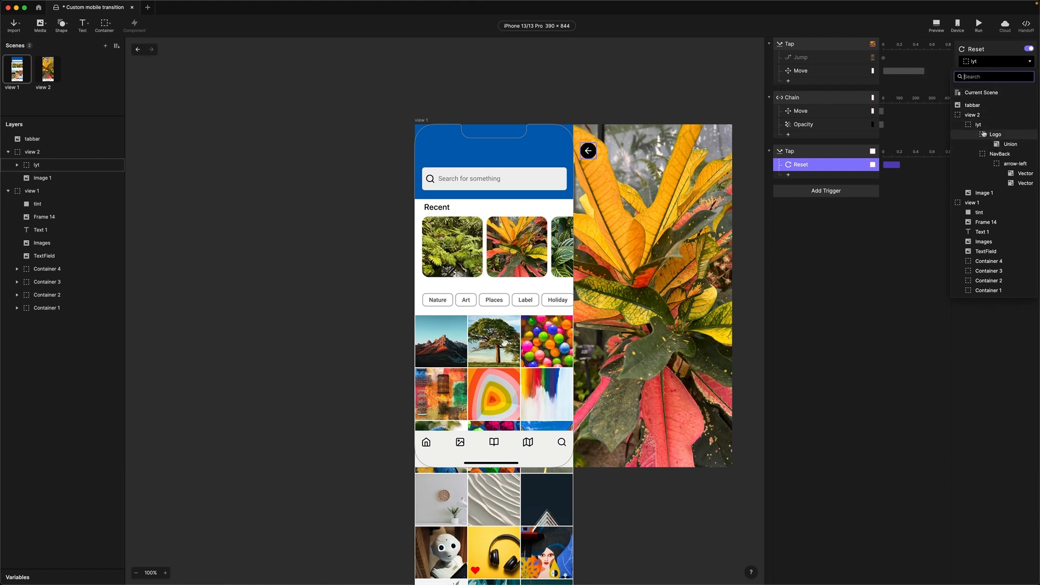
{"action": "left_click", "coordinate": [972, 203]}
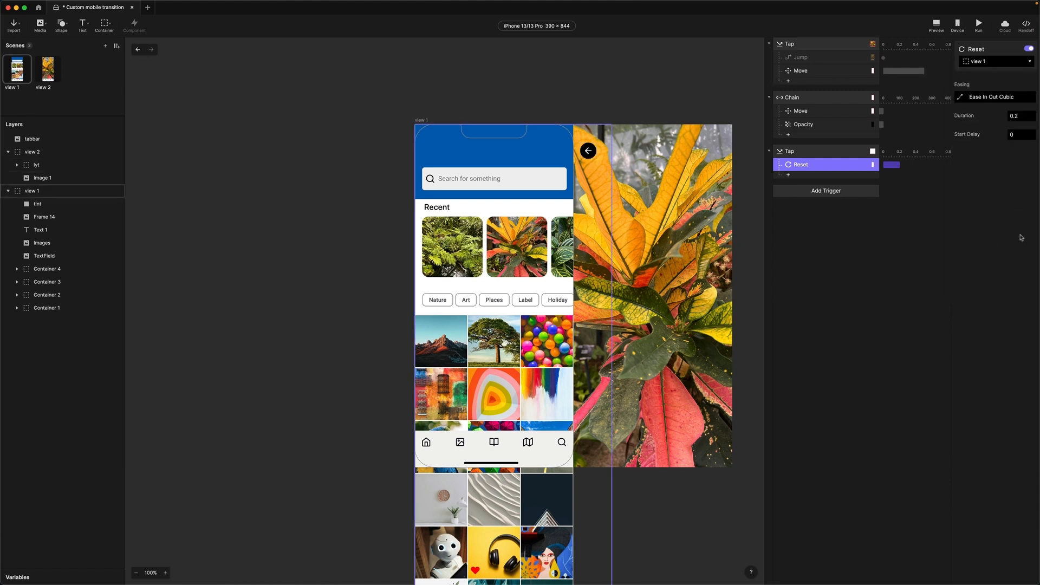
Set the view 1 Reset response to Ease Out Cubic easing with a 0.5 duration
{"action": "left_click", "coordinate": [961, 98]}
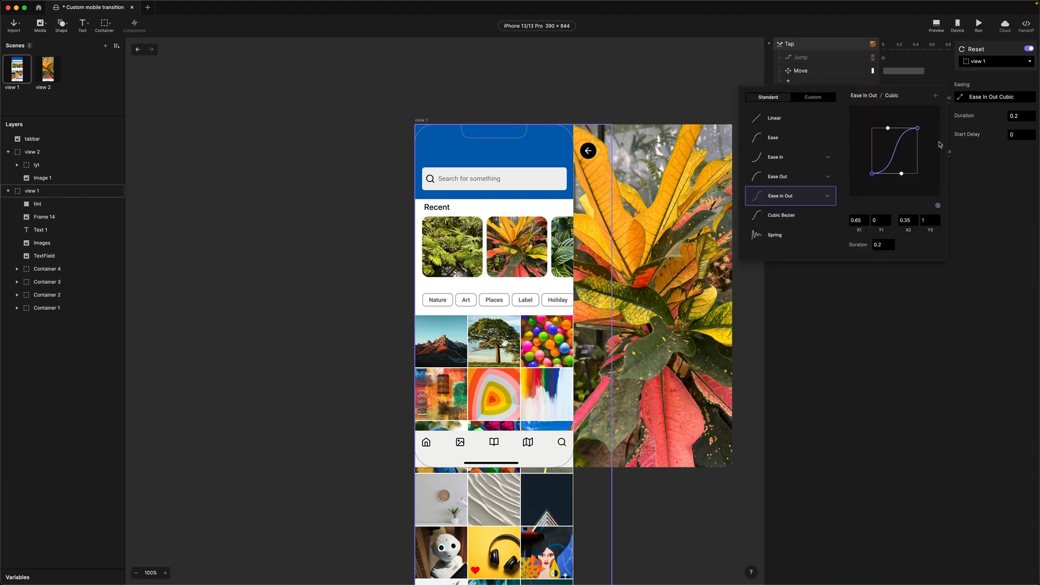
{"action": "left_click", "coordinate": [787, 173]}
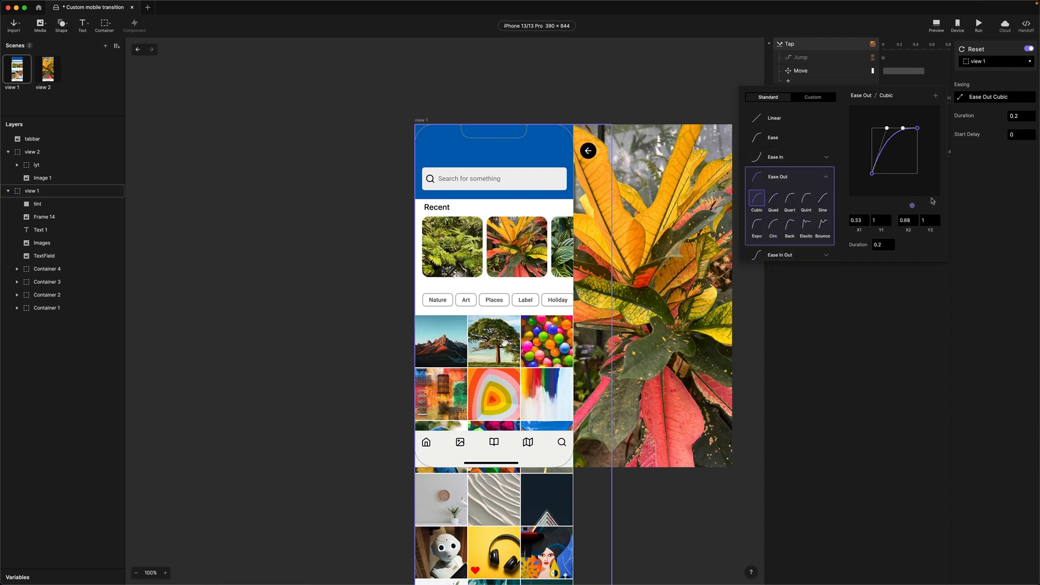
{"action": "left_click", "coordinate": [999, 195]}
{"action": "left_click", "coordinate": [1022, 116]}
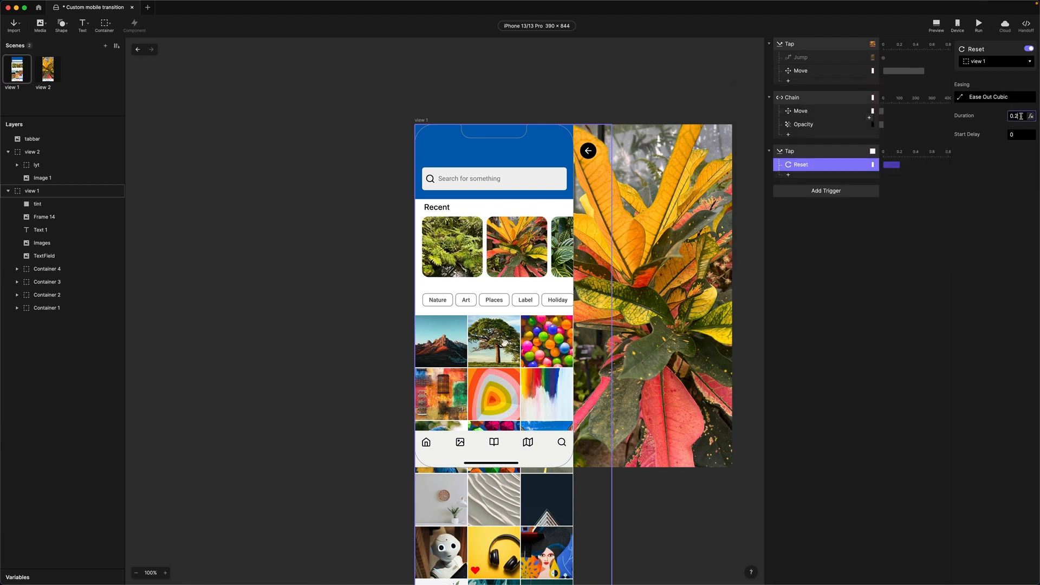
{"action": "key", "text": "Return"}
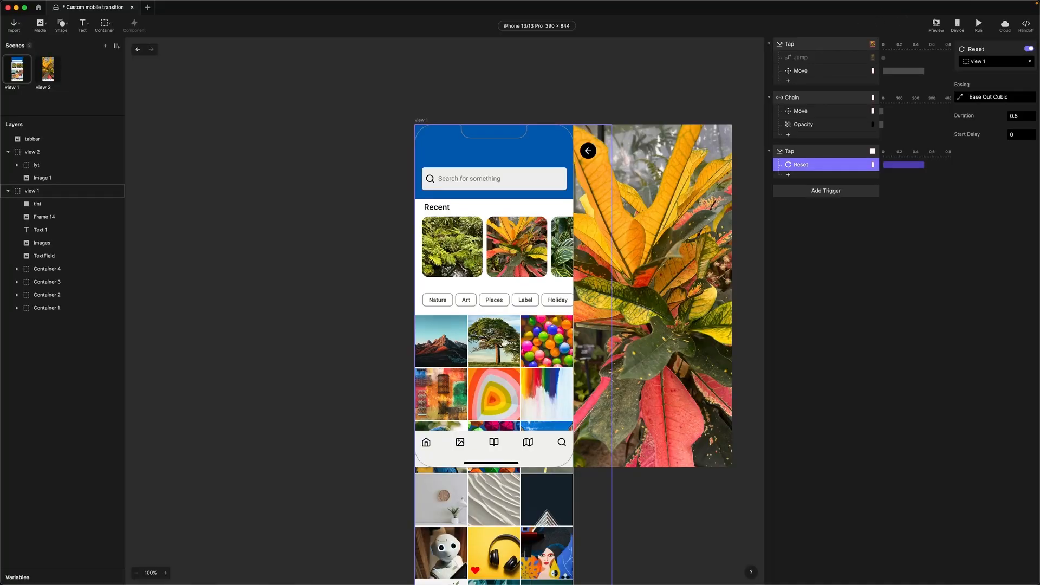
Preview the prototype on the desktop and test the second Recent image's transition to view 2 and the back arrow's return twice
{"action": "left_click", "coordinate": [936, 25]}
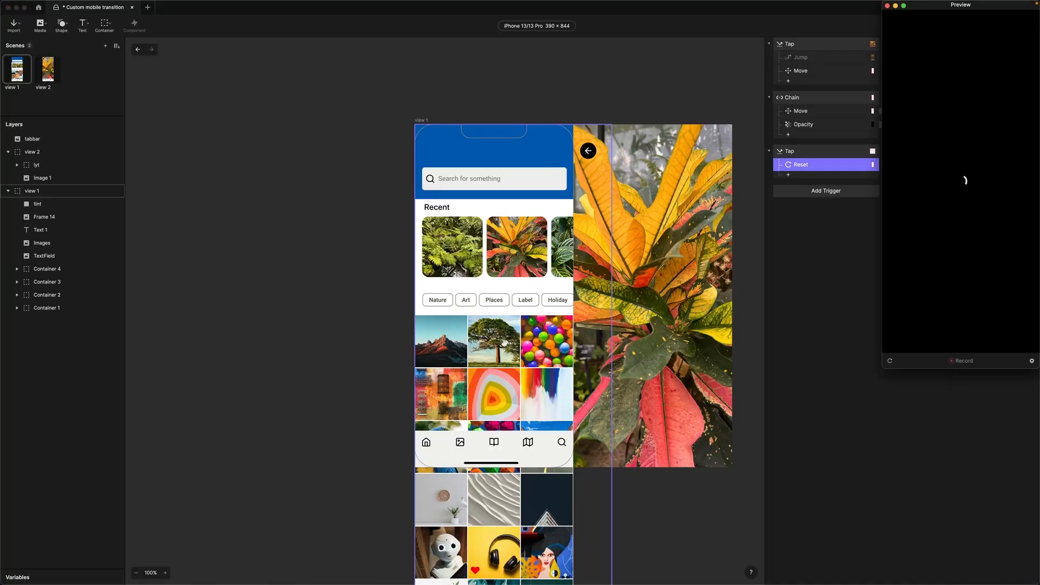
{"action": "left_click_drag", "start_coordinate": [796, 92], "coordinate": [280, 118]}
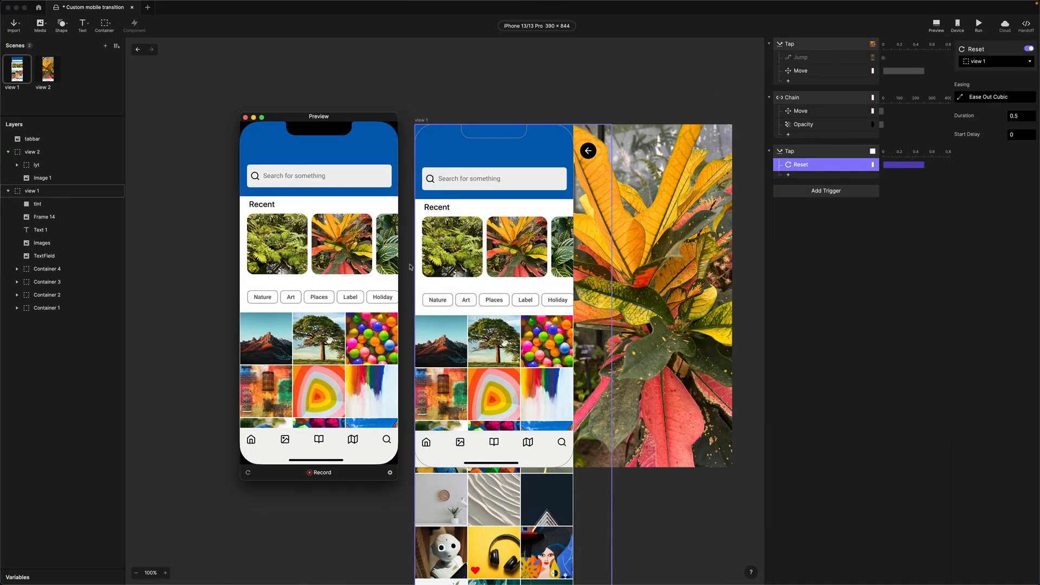
{"action": "left_click", "coordinate": [348, 256]}
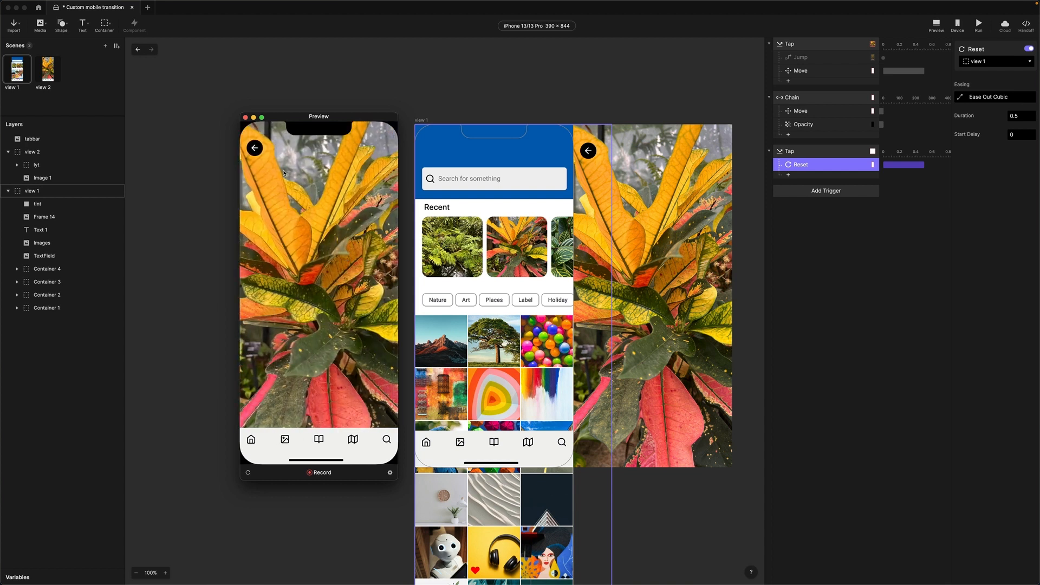
{"action": "left_click", "coordinate": [255, 148]}
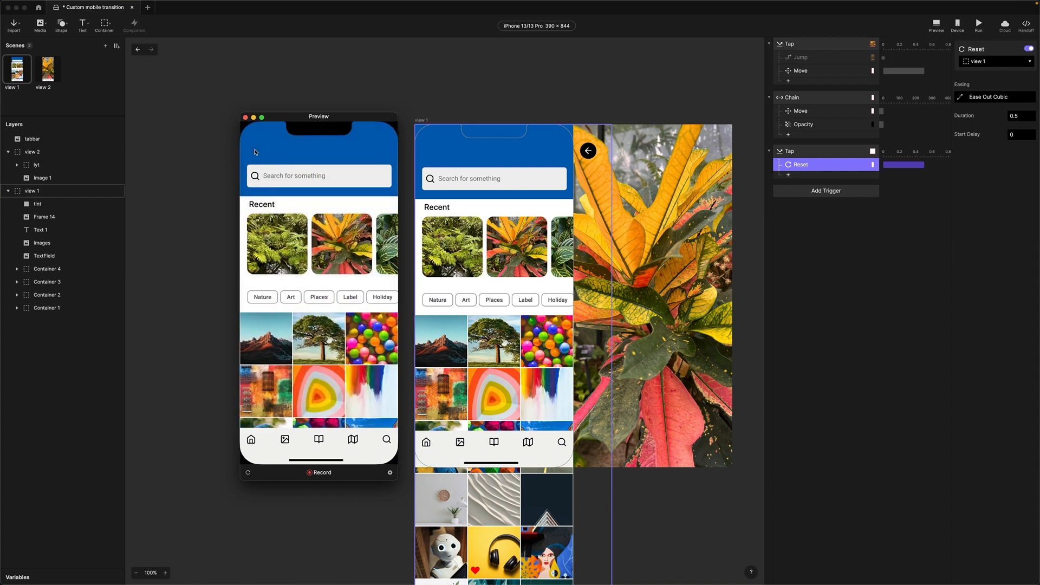
{"action": "left_click", "coordinate": [340, 247]}
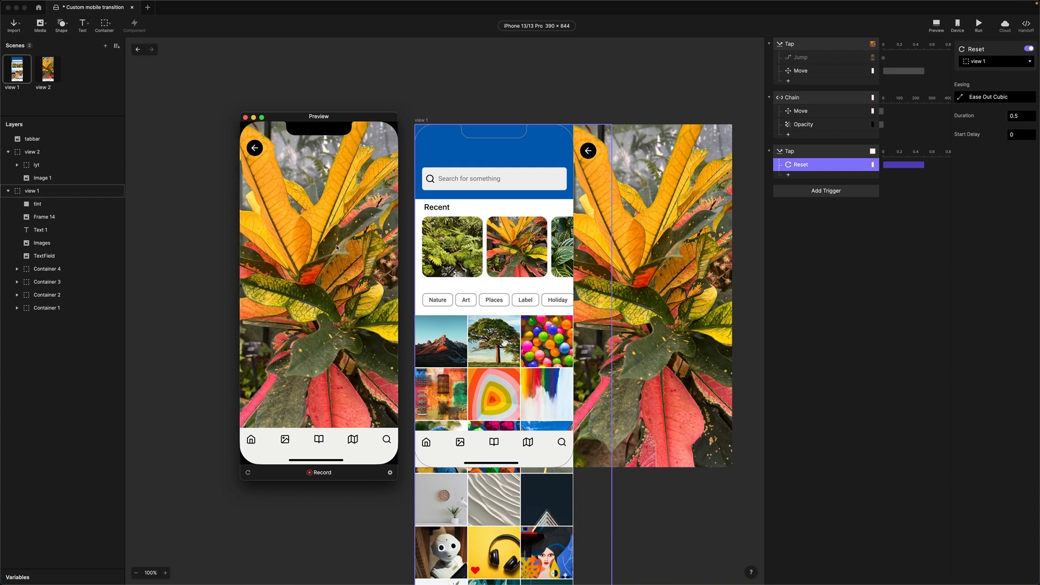
{"action": "left_click", "coordinate": [255, 147]}
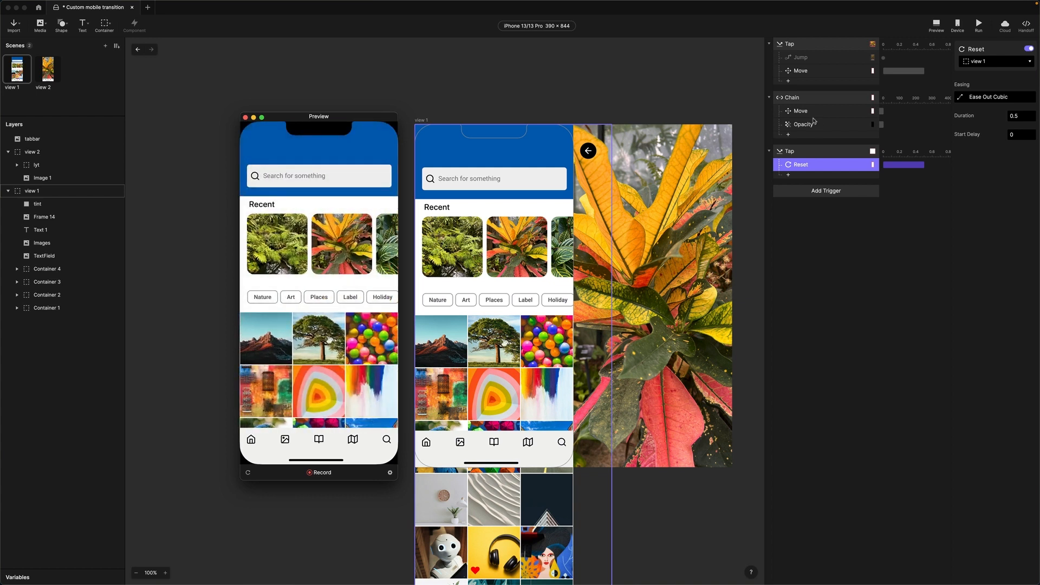
Set the tint layer's fill opacity to 80
{"action": "left_click", "coordinate": [34, 205]}
{"action": "left_click_drag", "start_coordinate": [1023, 298], "coordinate": [1011, 301]}
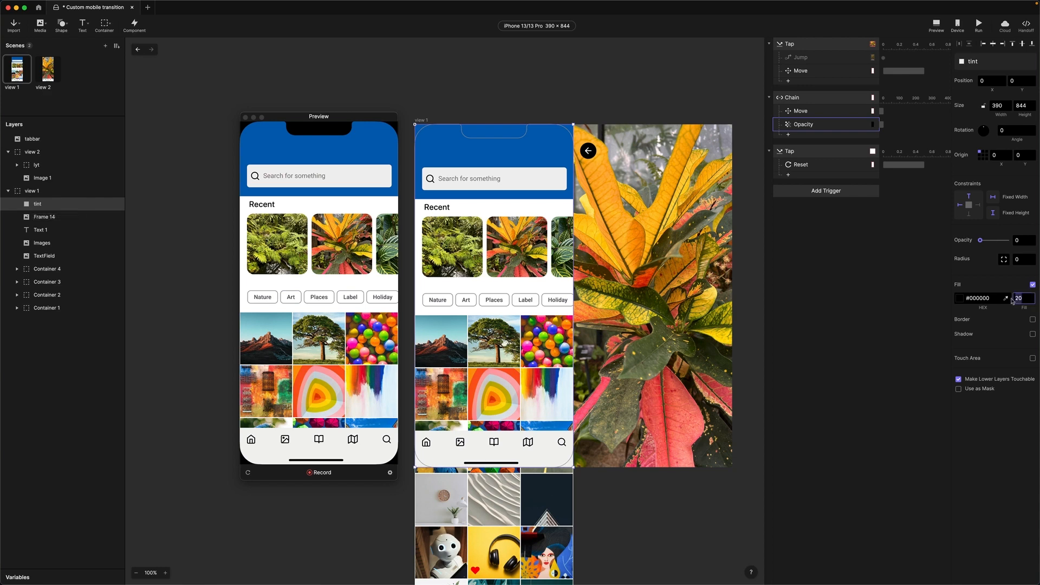
{"action": "type", "text": "80"}
{"action": "key", "text": "Return"}
Preview the prototype with the stronger tint and test the transition from the second Recent image to view 2 and back
{"action": "left_click", "coordinate": [937, 24]}
{"action": "left_click_drag", "start_coordinate": [911, 16], "coordinate": [200, 138]}
{"action": "left_click", "coordinate": [286, 264]}
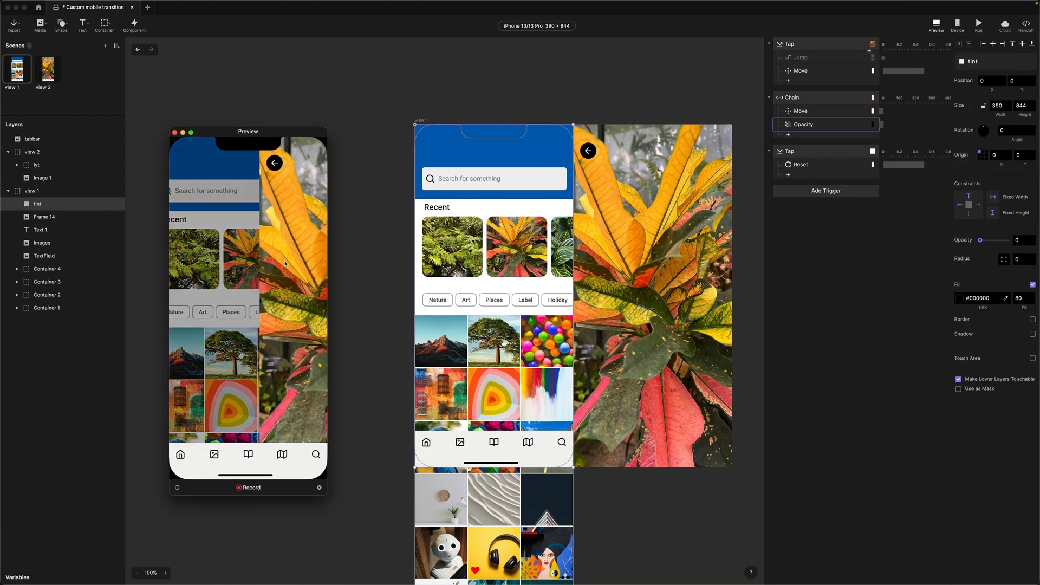
{"action": "left_click", "coordinate": [184, 164]}
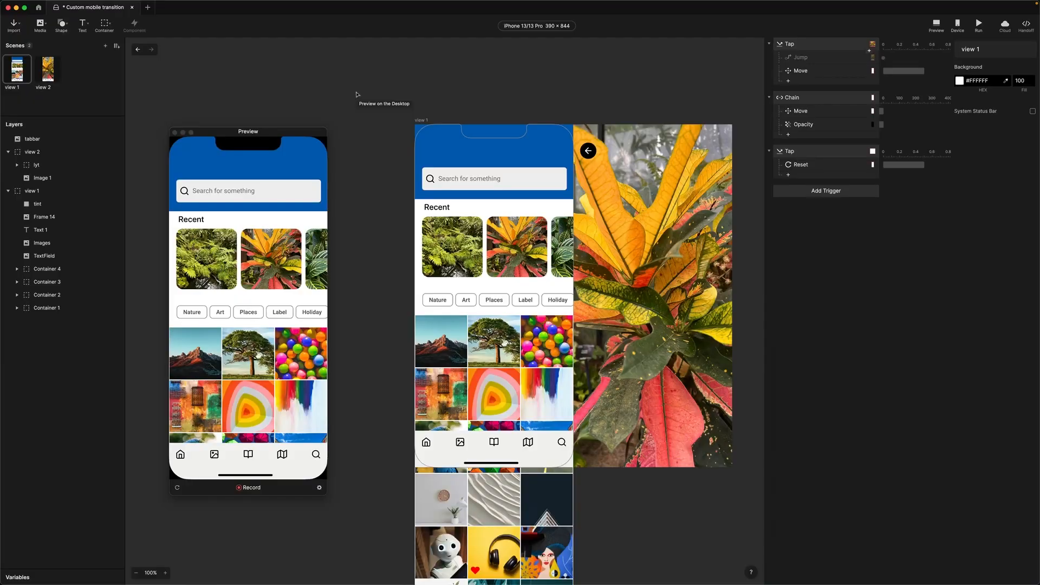
Reopen the desktop preview beside the canvas and replay the slide to view 2 and the reset to view 1
{"action": "left_click", "coordinate": [939, 28]}
{"action": "left_click_drag", "start_coordinate": [936, 9], "coordinate": [315, 97]}
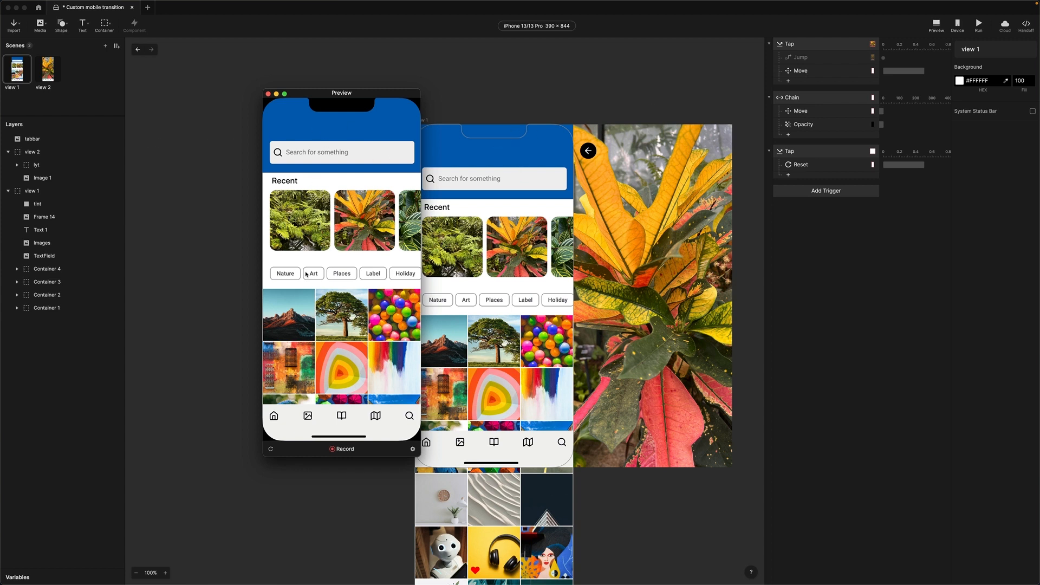
{"action": "left_click", "coordinate": [370, 242]}
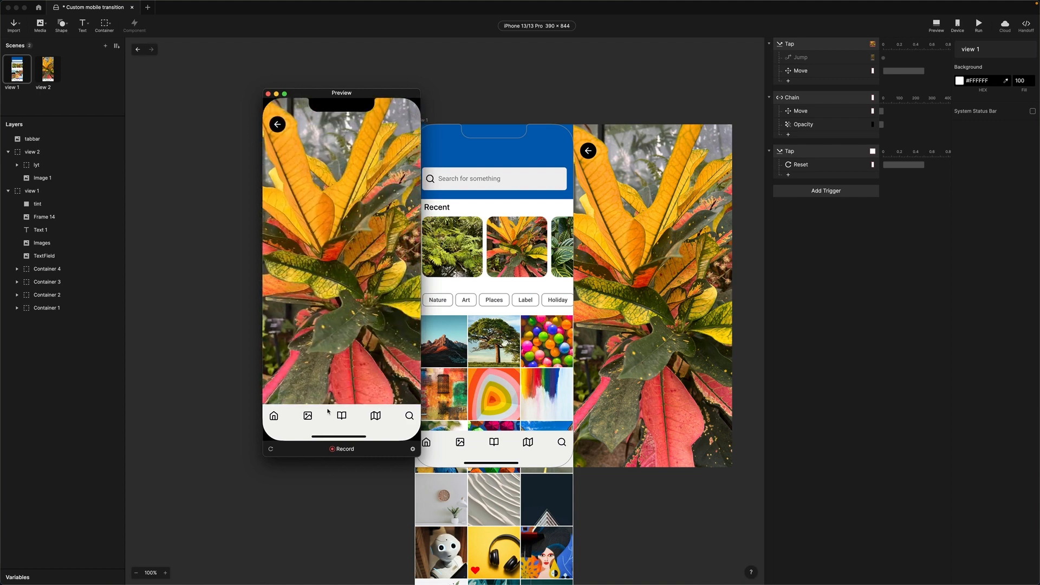
{"action": "left_click", "coordinate": [277, 124]}
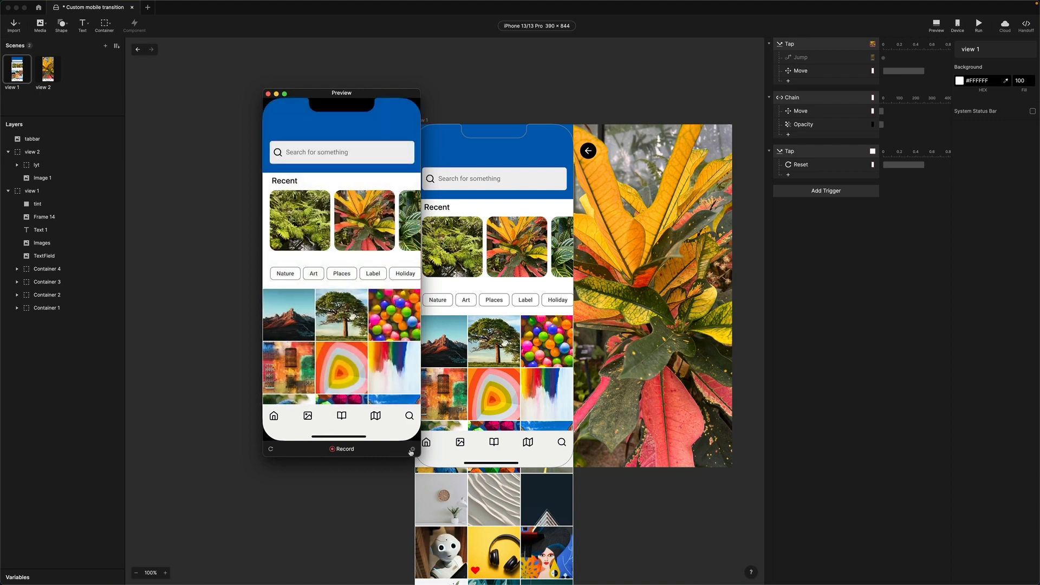
Open the preview window's settings and replay the Recent image transition and its back arrow reset twice
{"action": "left_click", "coordinate": [413, 450]}
{"action": "left_click", "coordinate": [396, 396]}
{"action": "left_click", "coordinate": [307, 430]}
{"action": "left_click", "coordinate": [368, 243]}
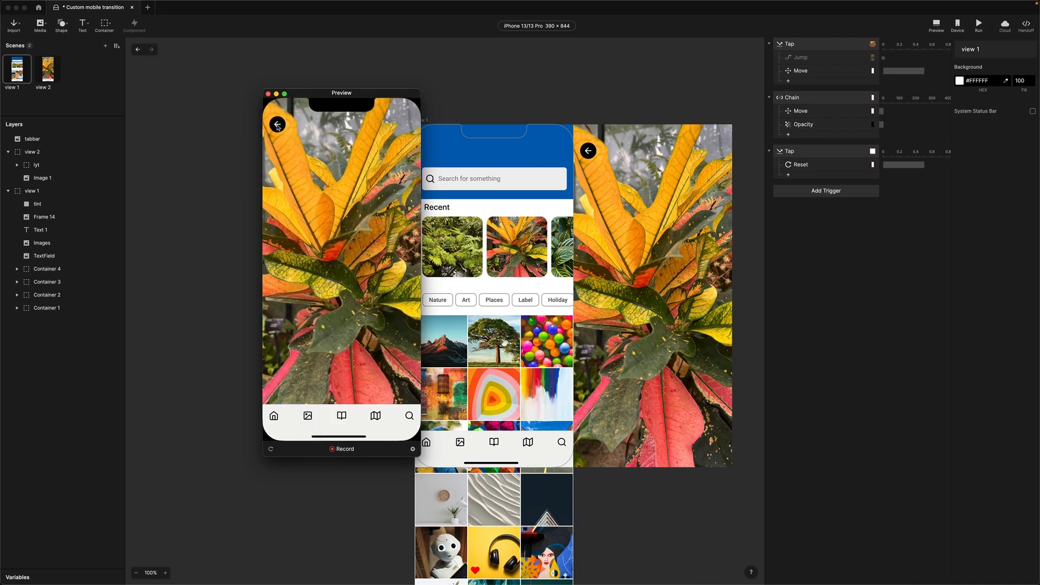
{"action": "left_click", "coordinate": [277, 126]}
{"action": "left_click", "coordinate": [370, 237]}
{"action": "left_click", "coordinate": [278, 126]}
Set the tint layer's fill opacity back to 20 and preview the prototype
{"action": "left_click", "coordinate": [37, 204]}
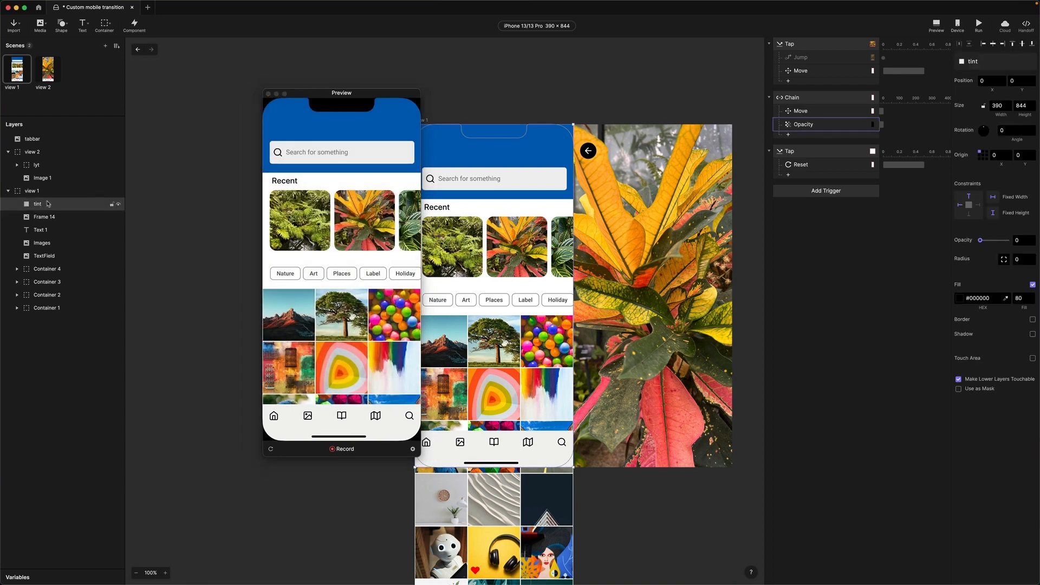
{"action": "left_click", "coordinate": [1019, 299]}
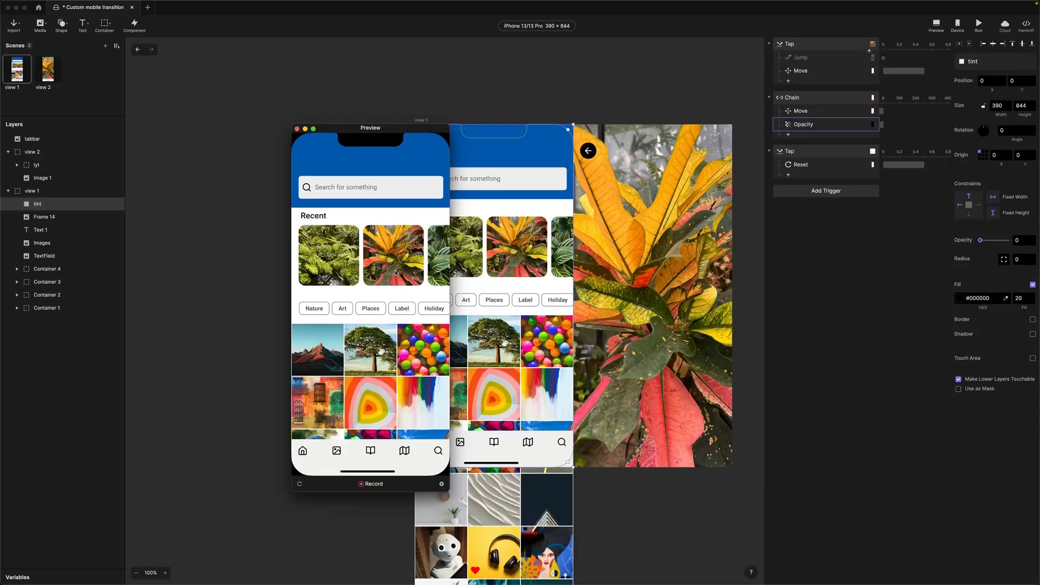
{"action": "left_click", "coordinate": [306, 159]}
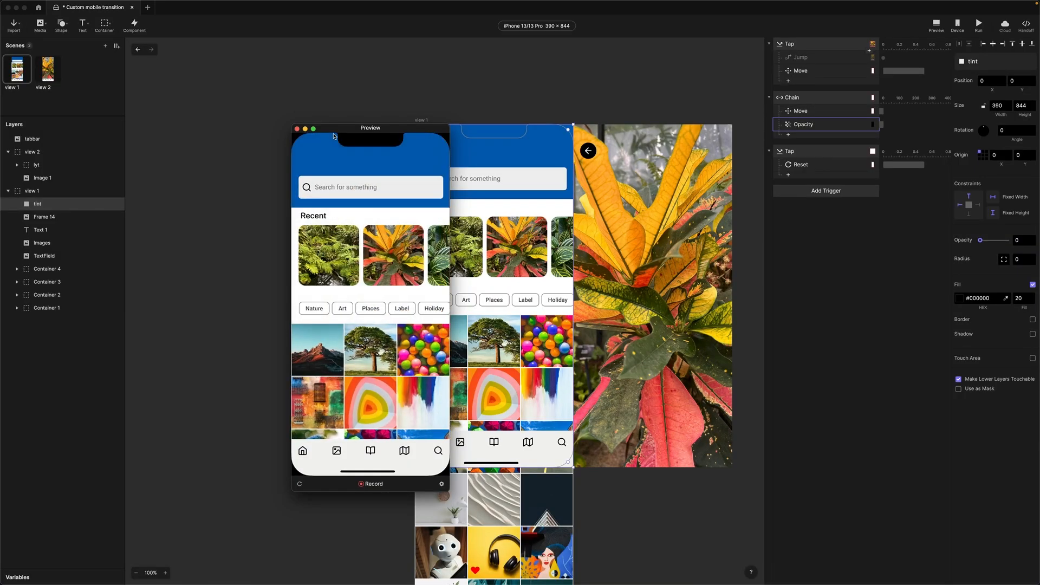